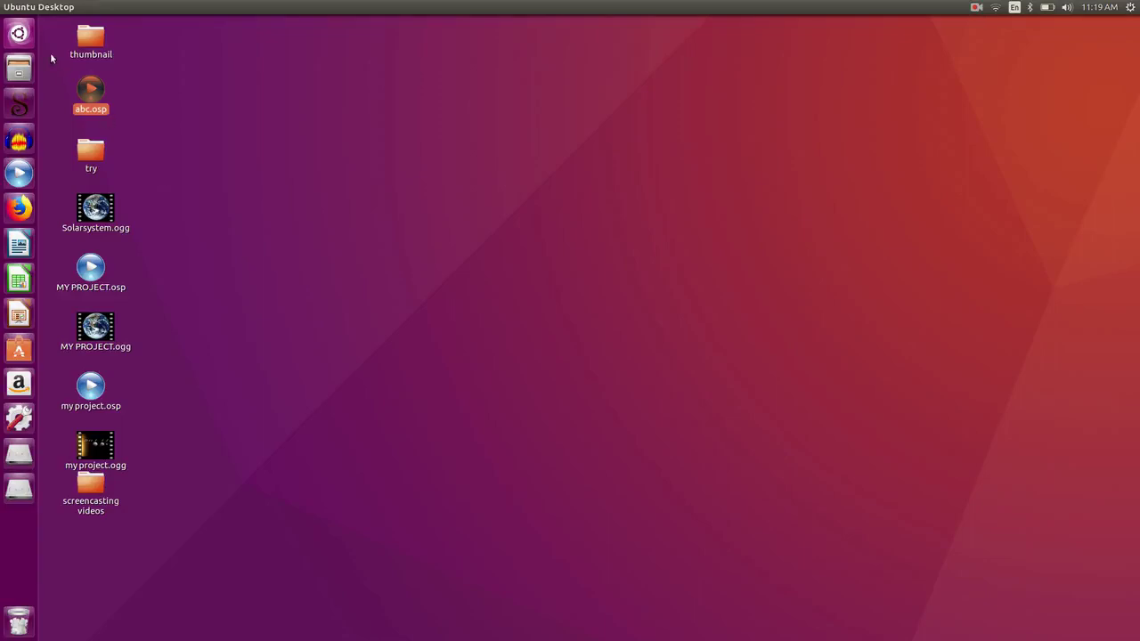
- Launch GIMP Image Editor from the Dash application search
click(20, 35)
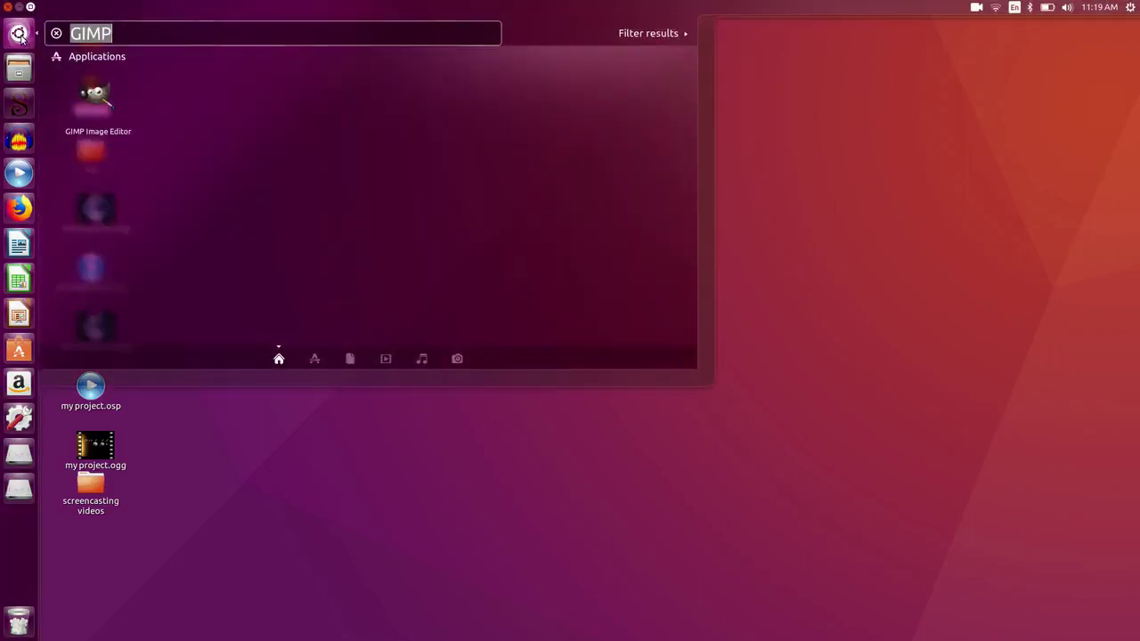
click(103, 93)
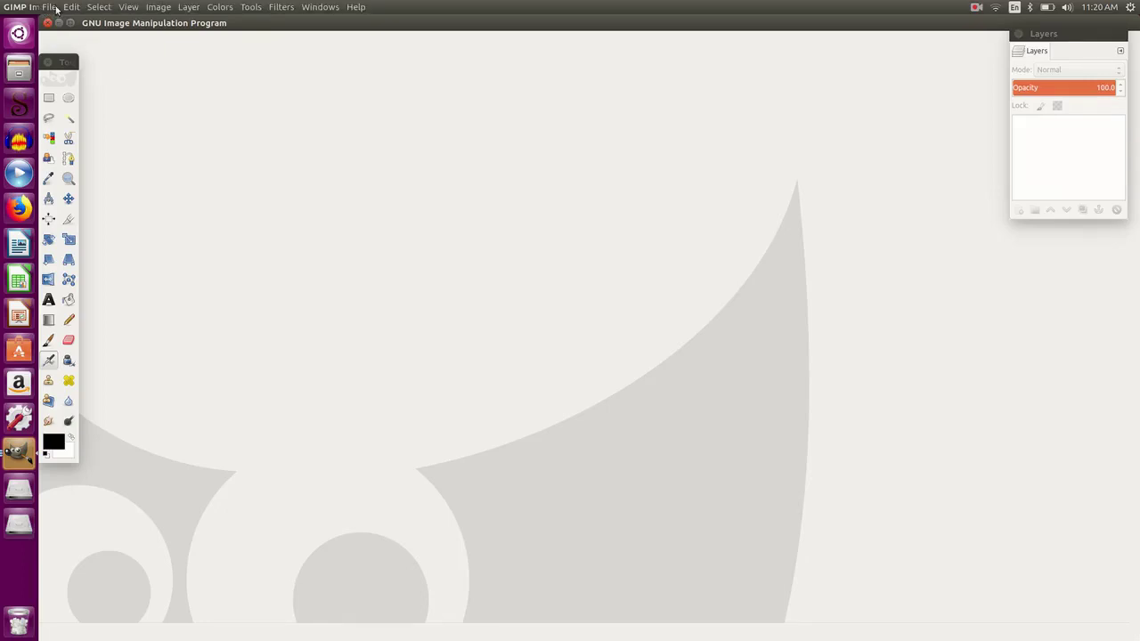
- Open the Planets2013.jpg image from the File menu's Open dialog
mouse_move(50, 7)
click(49, 7)
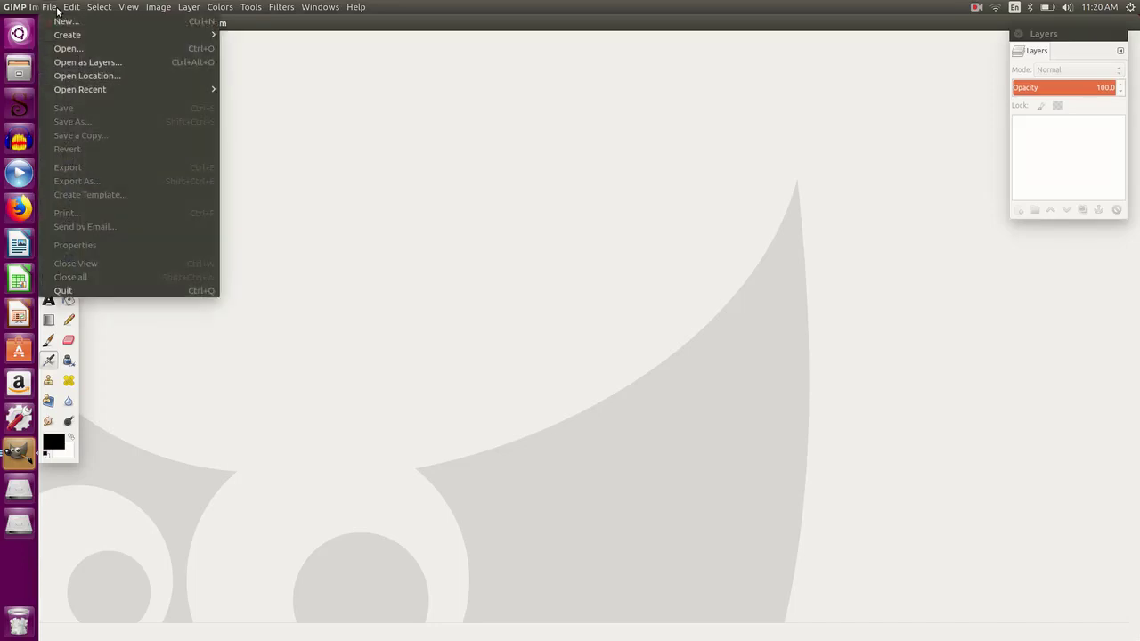
click(98, 52)
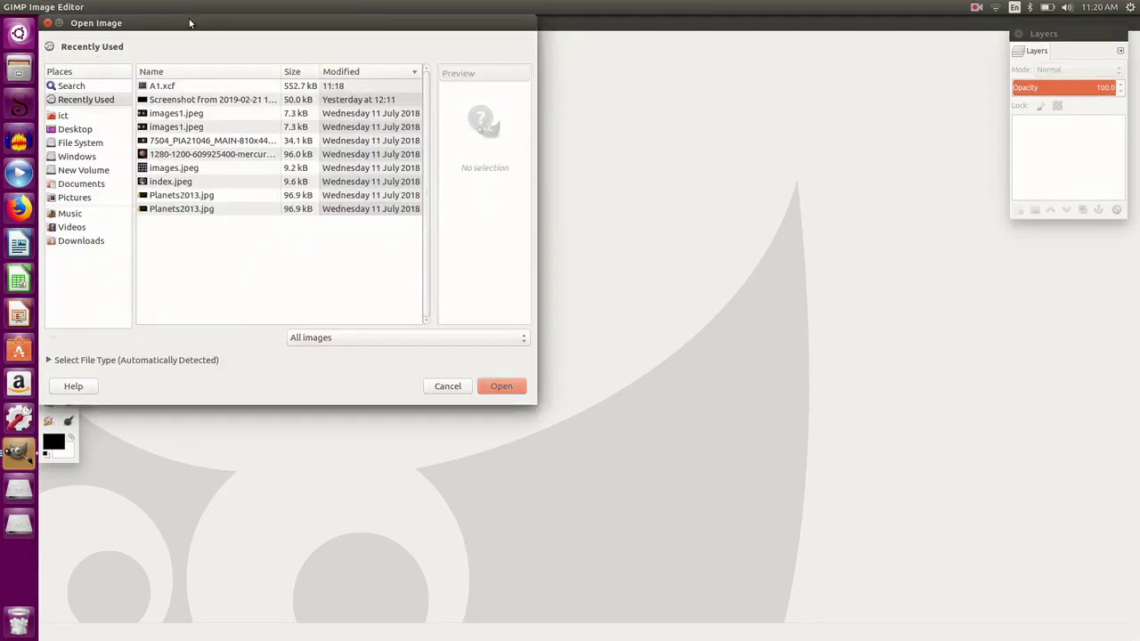
double_click(211, 197)
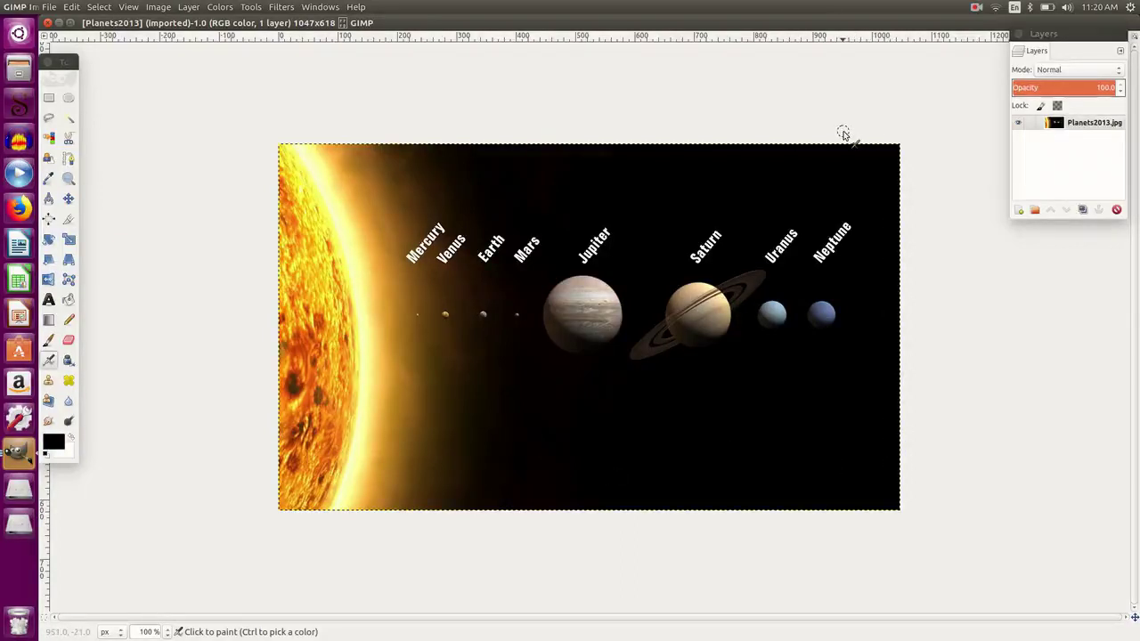
- Scale the planets layer to width 1000 and height 600 pixels
click(251, 7)
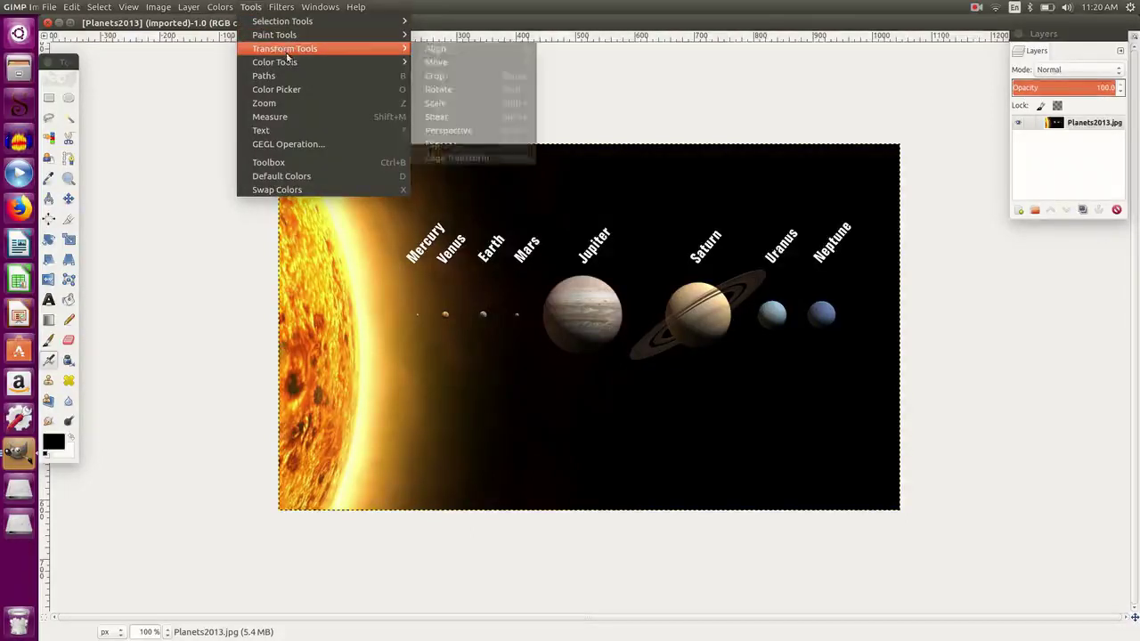
mouse_move(284, 48)
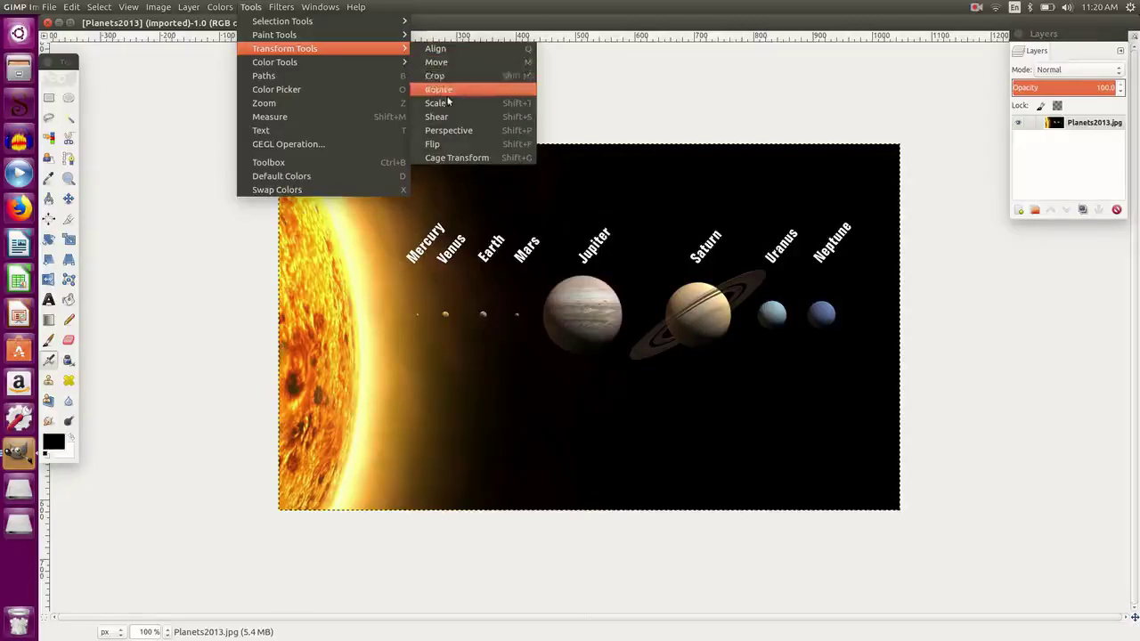
click(447, 103)
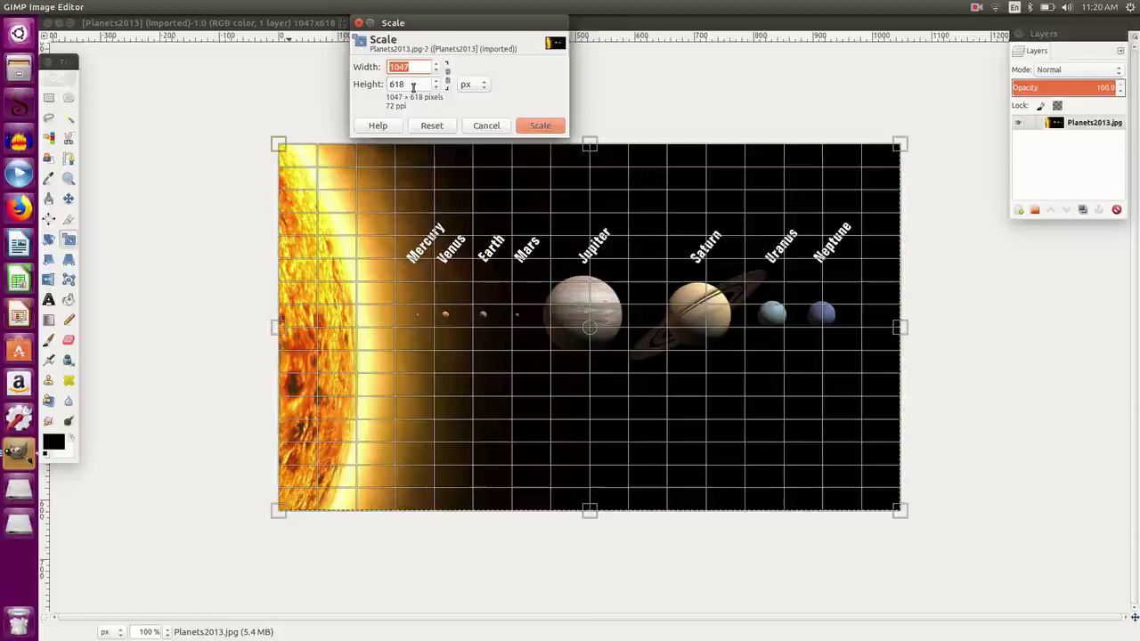
click(417, 66)
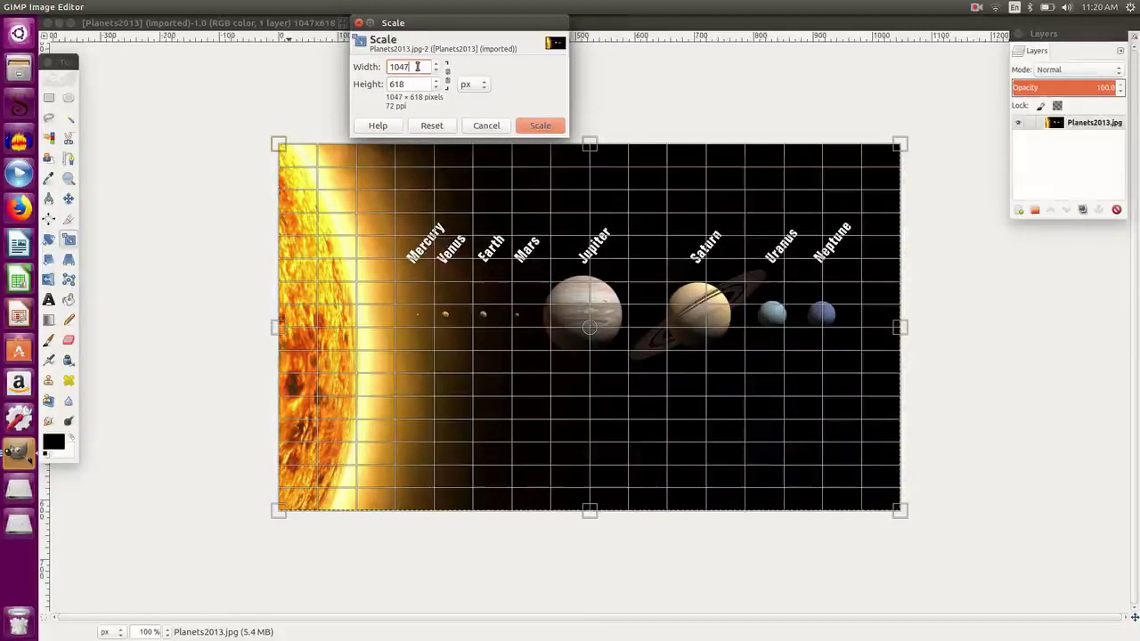
key(BackSpace)
key(BackSpace)
text(00)
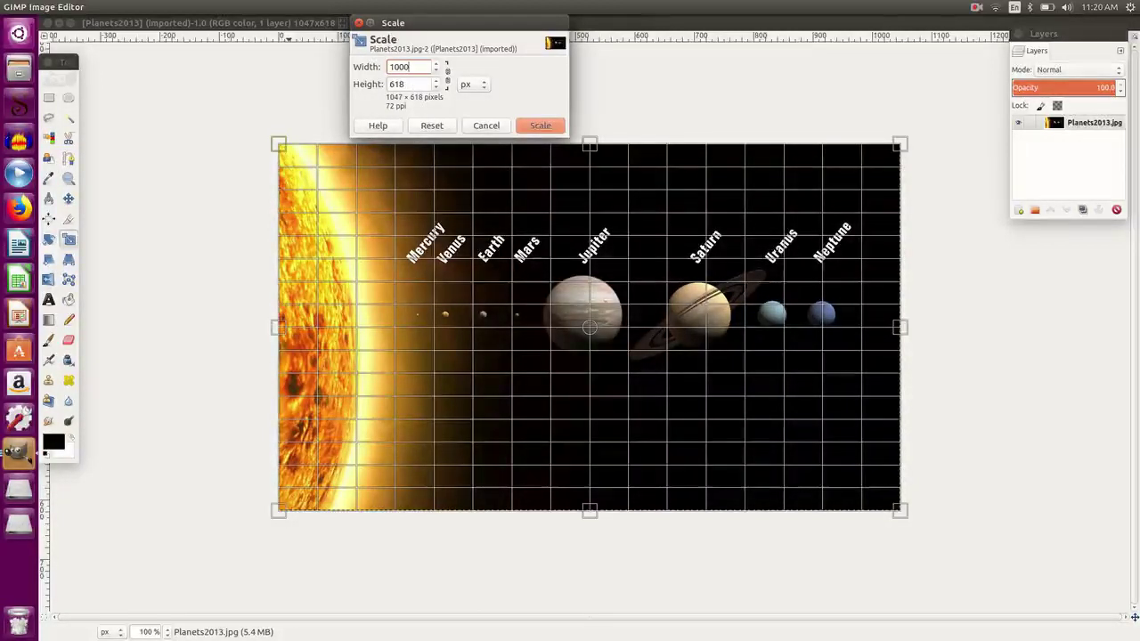
click(411, 84)
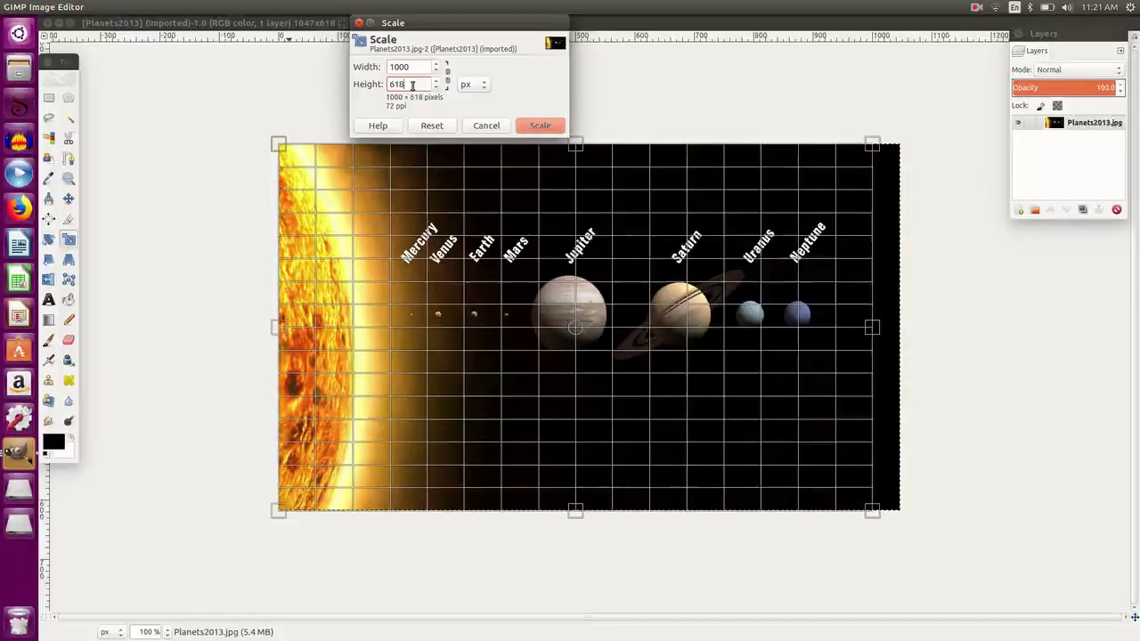
key(BackSpace)
key(BackSpace)
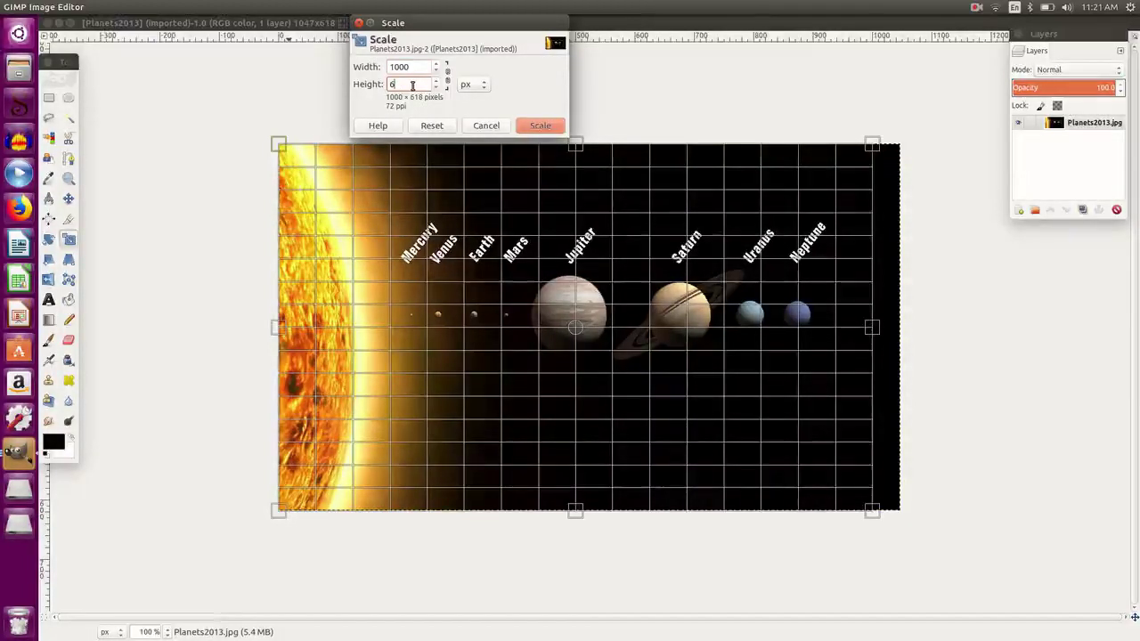
text(00)
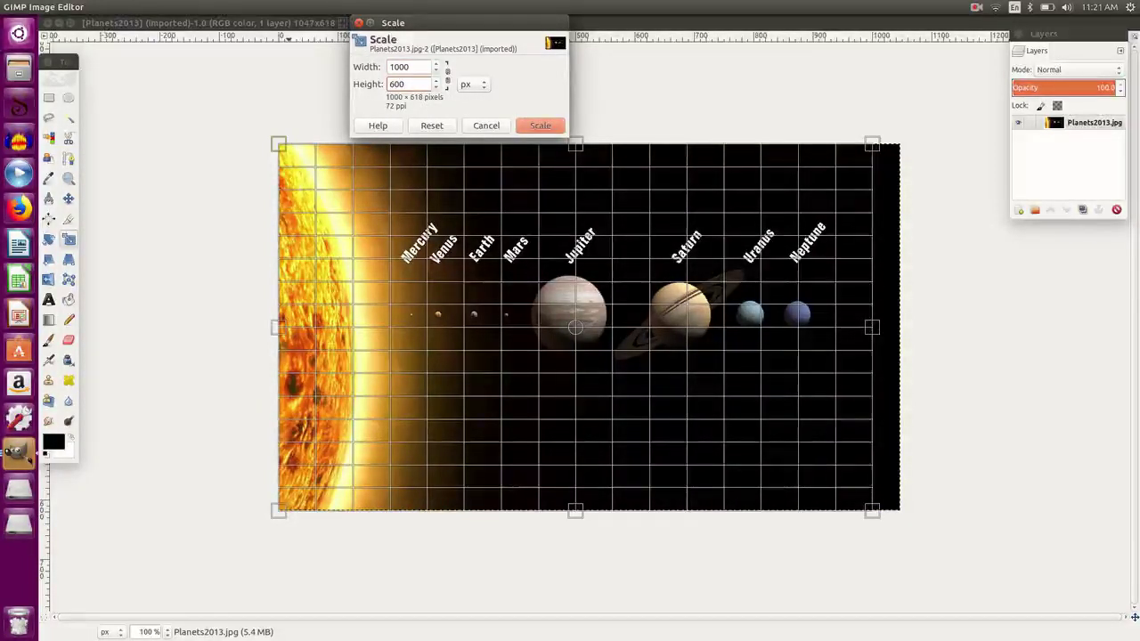
click(541, 126)
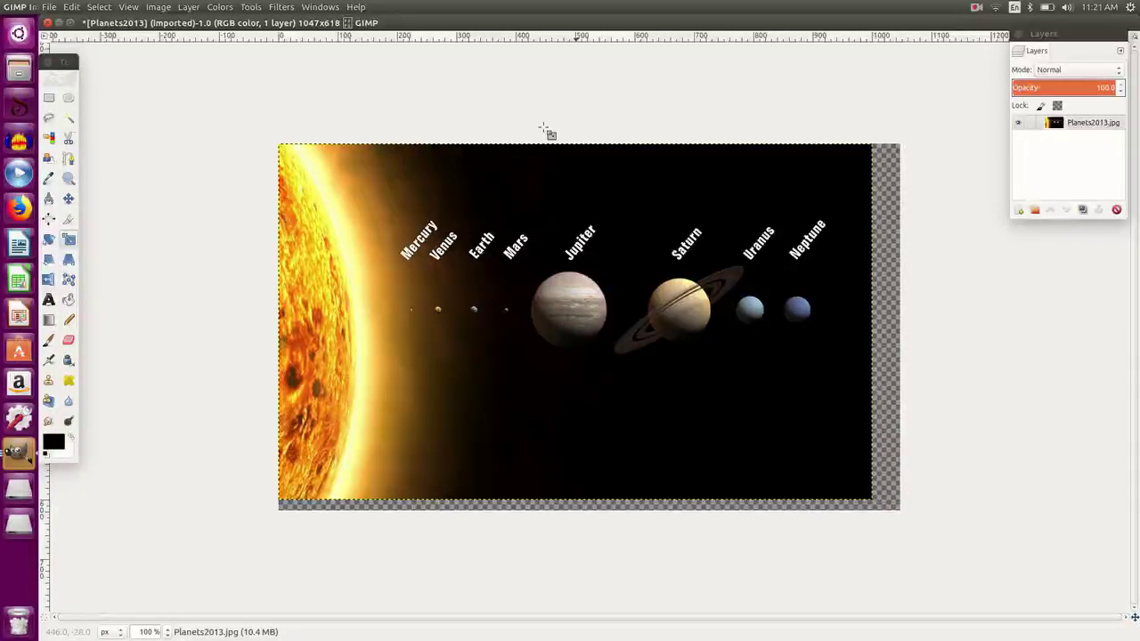
- Cancel the stray resize and crop the canvas to the 999×307 planet band
drag(546, 131, 516, 151)
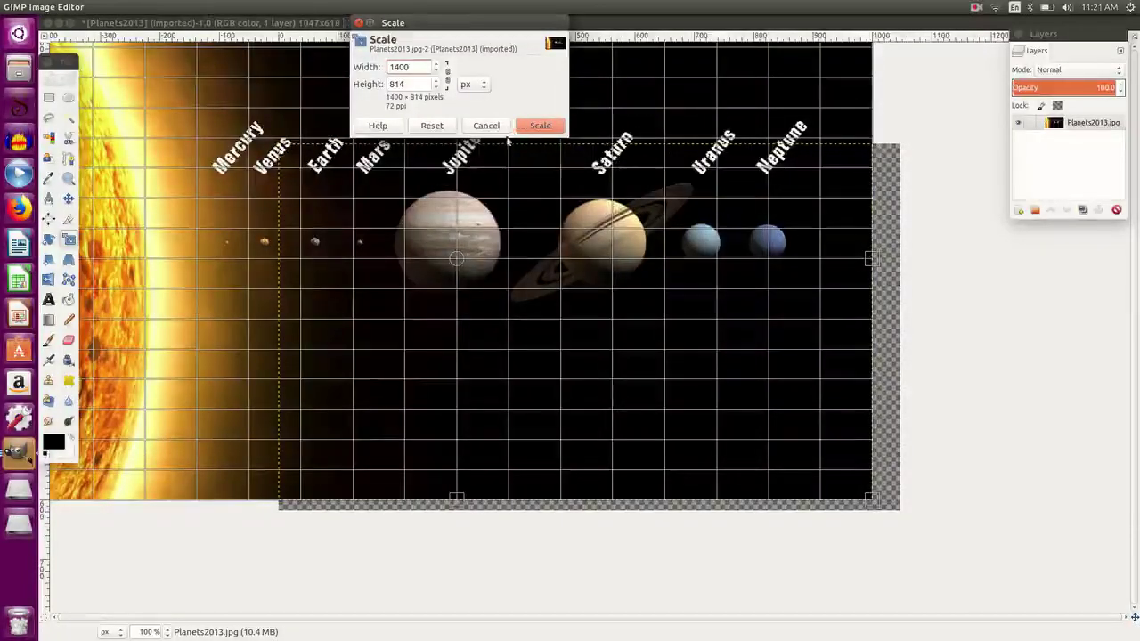
click(486, 125)
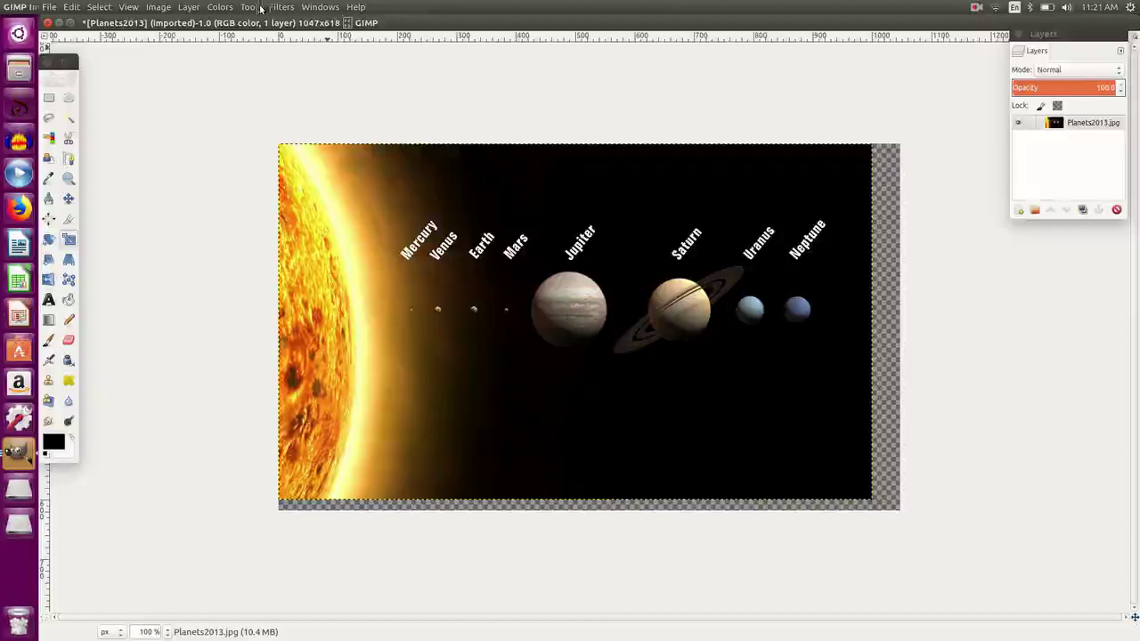
click(256, 7)
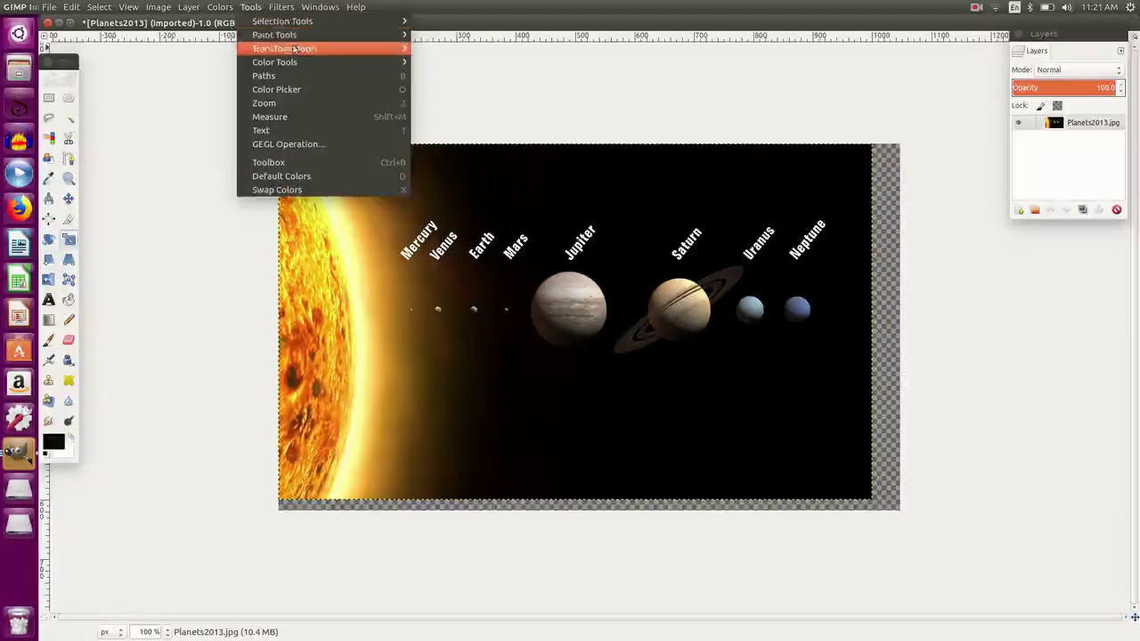
mouse_move(285, 49)
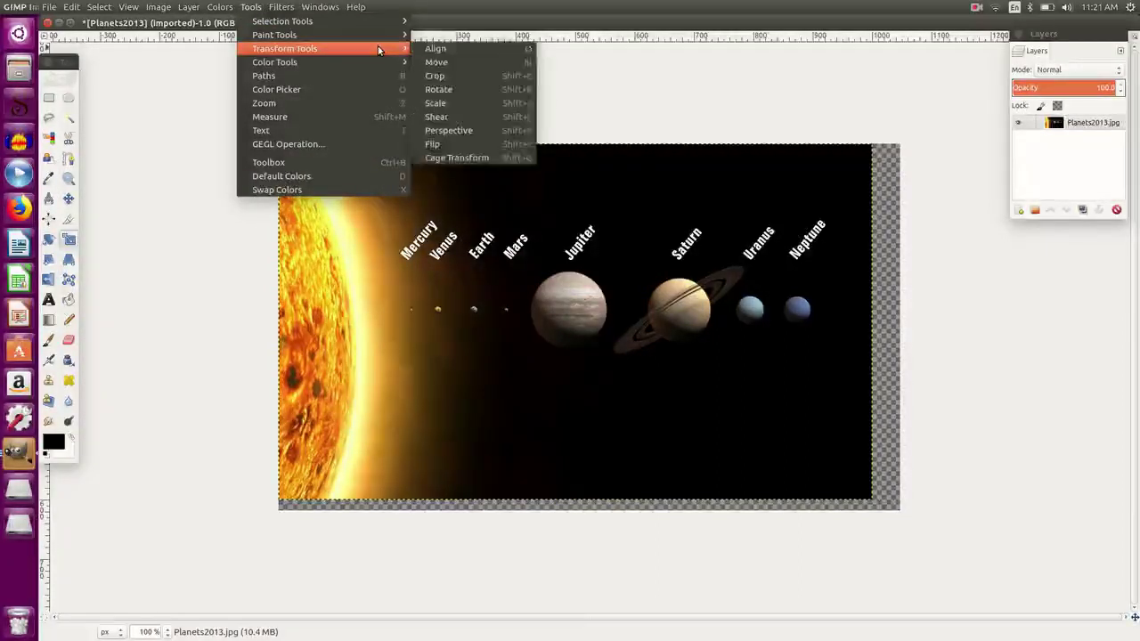
click(436, 76)
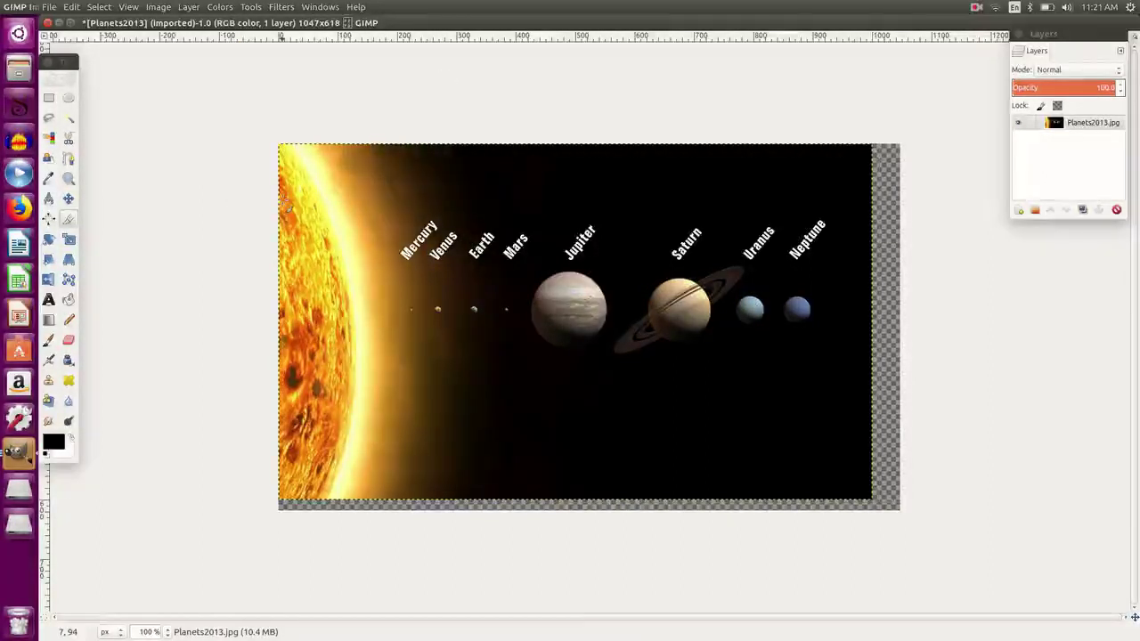
mouse_move(280, 196)
mouse_down()
mouse_move(540, 369)
mouse_move(834, 365)
mouse_move(873, 379)
mouse_up()
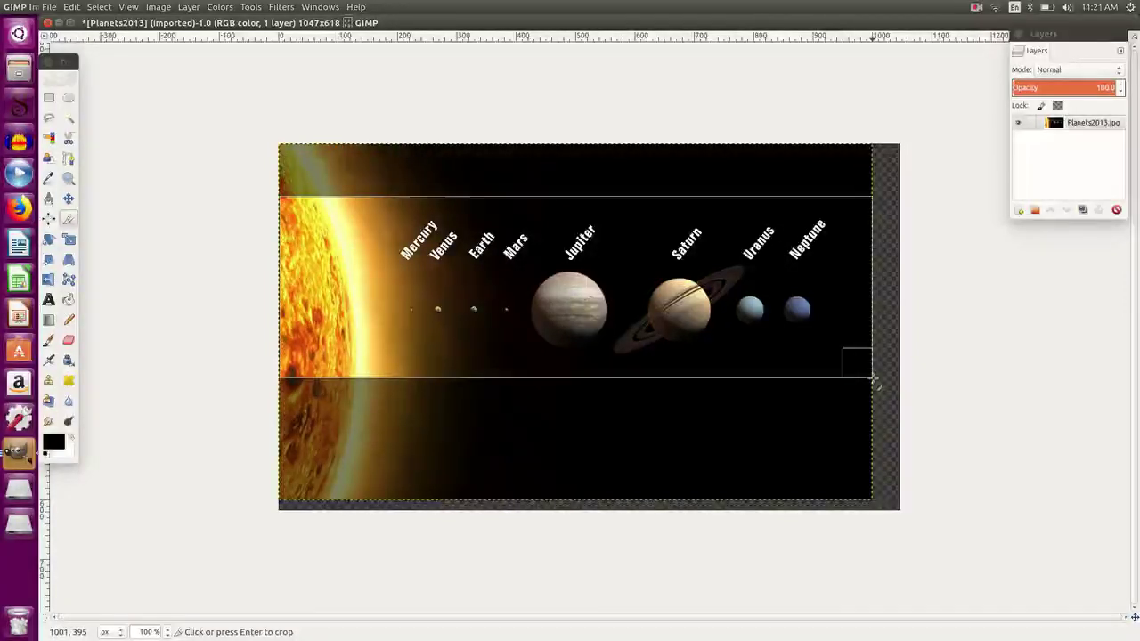
key(Return)
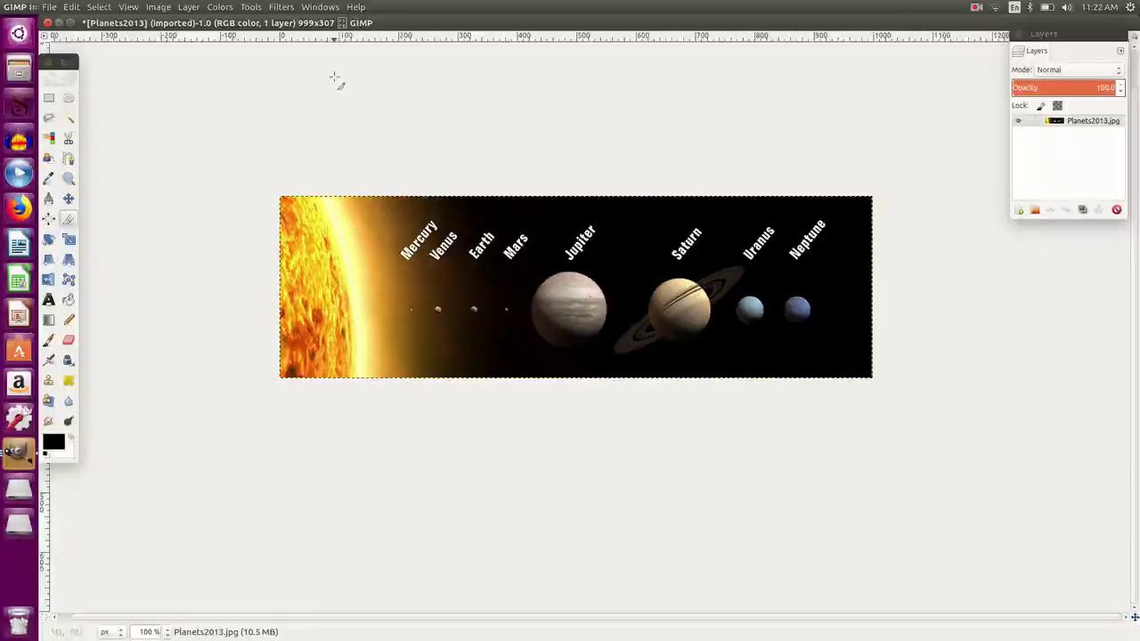
- Rotate the planets banner layer by 15 degrees
click(253, 7)
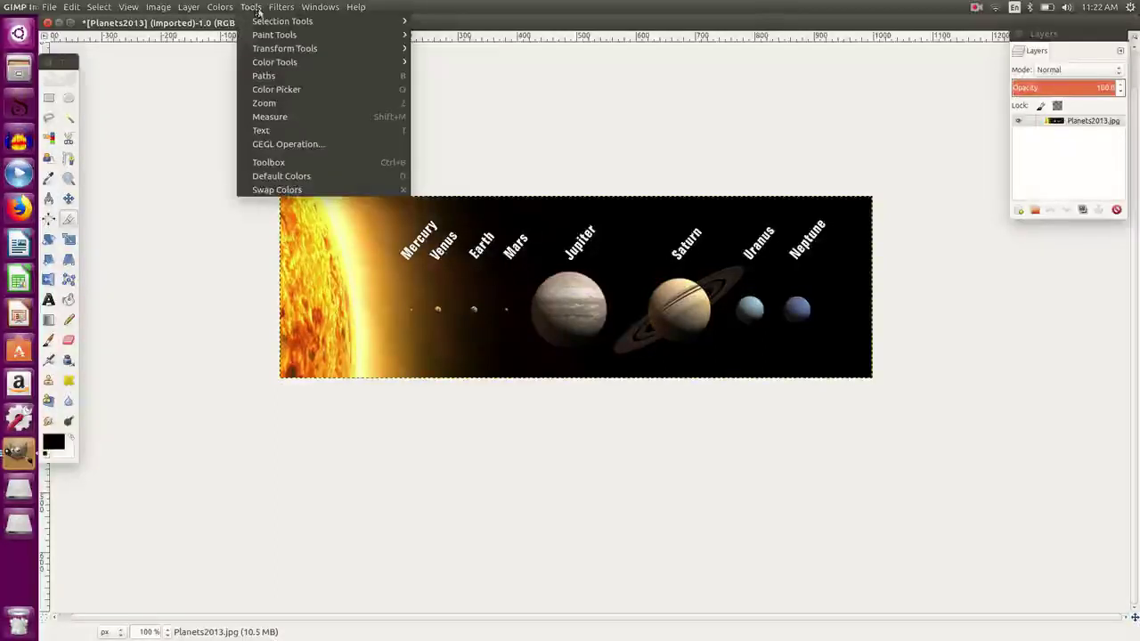
mouse_move(285, 48)
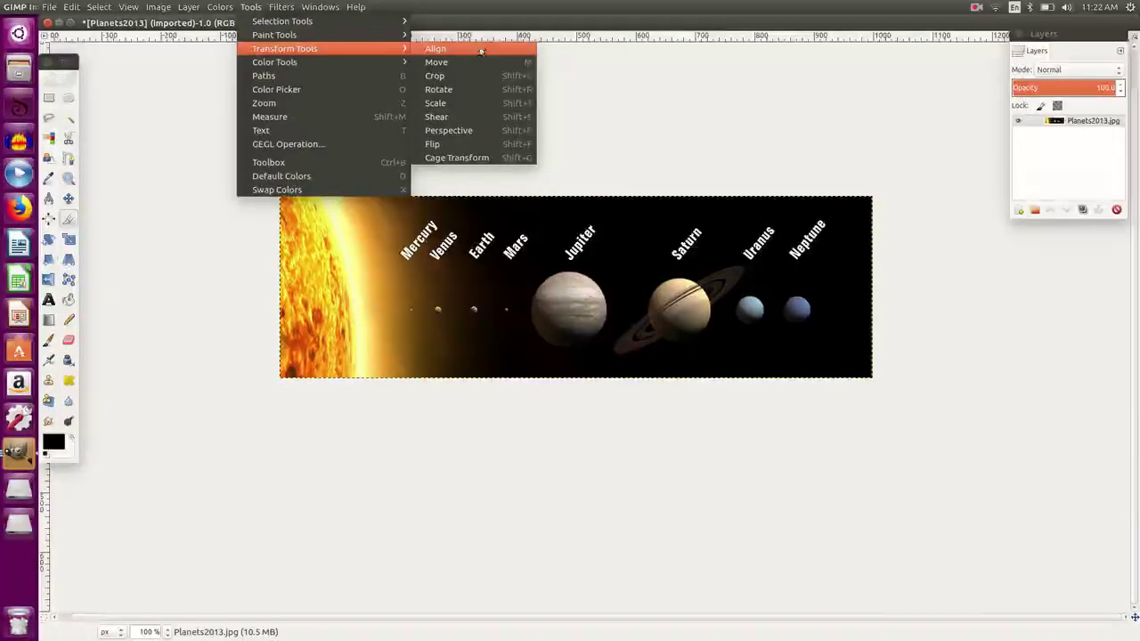
click(481, 87)
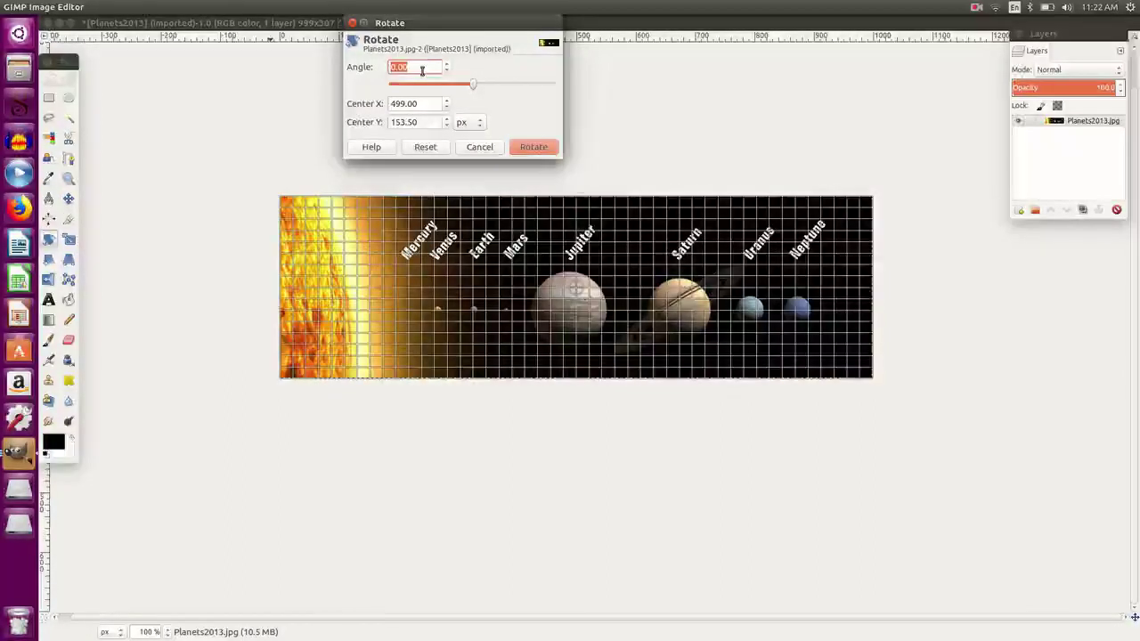
key(BackSpace)
text(1)
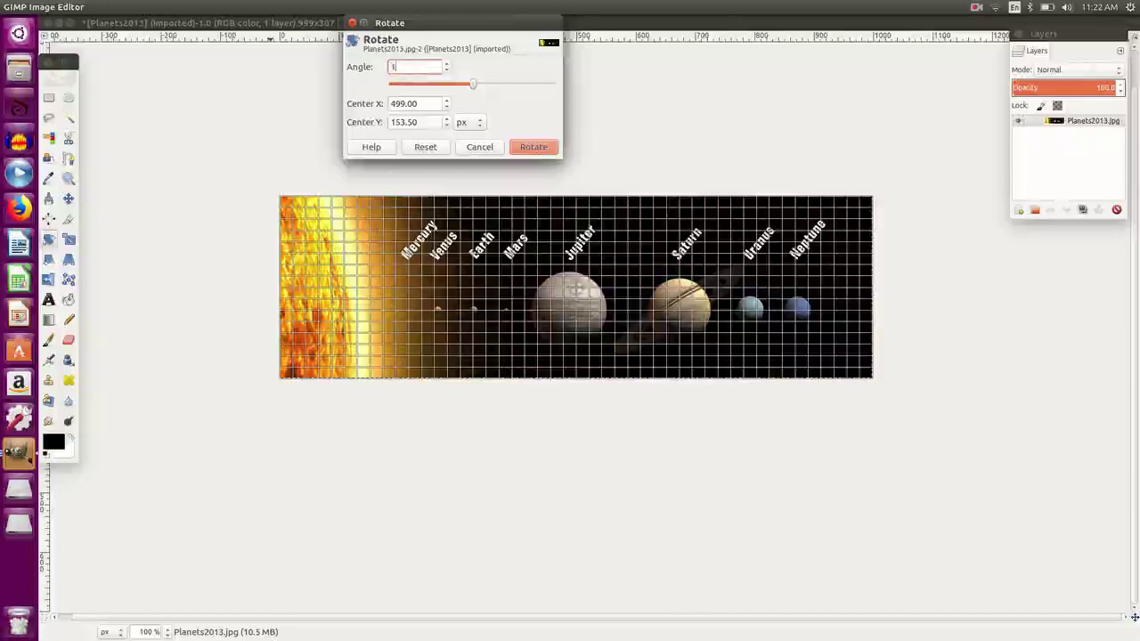
text(5)
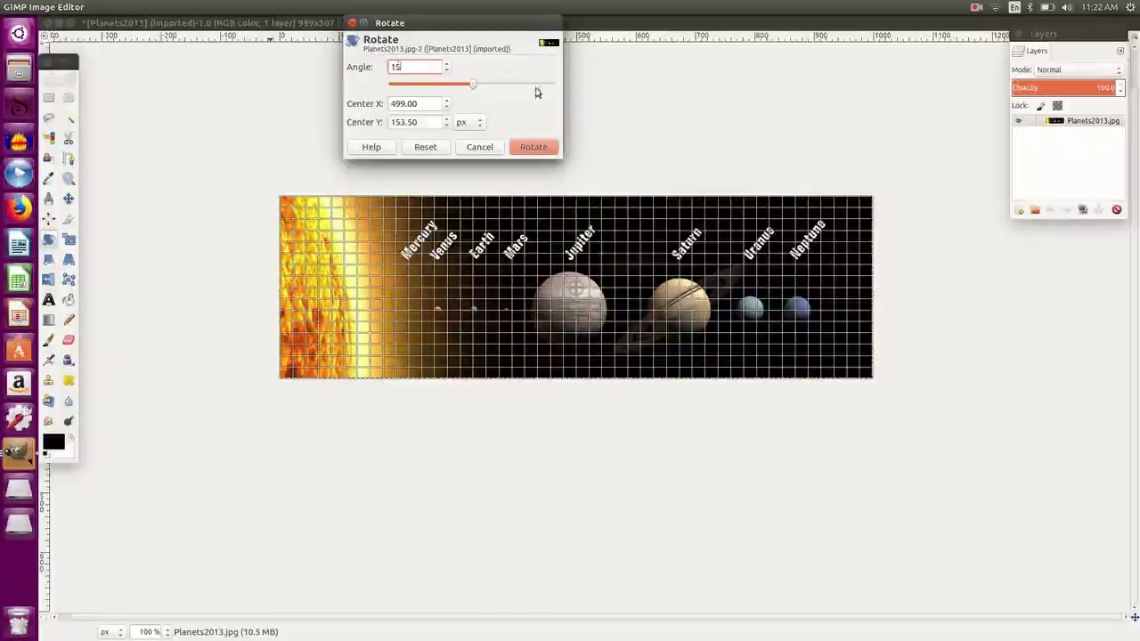
click(539, 147)
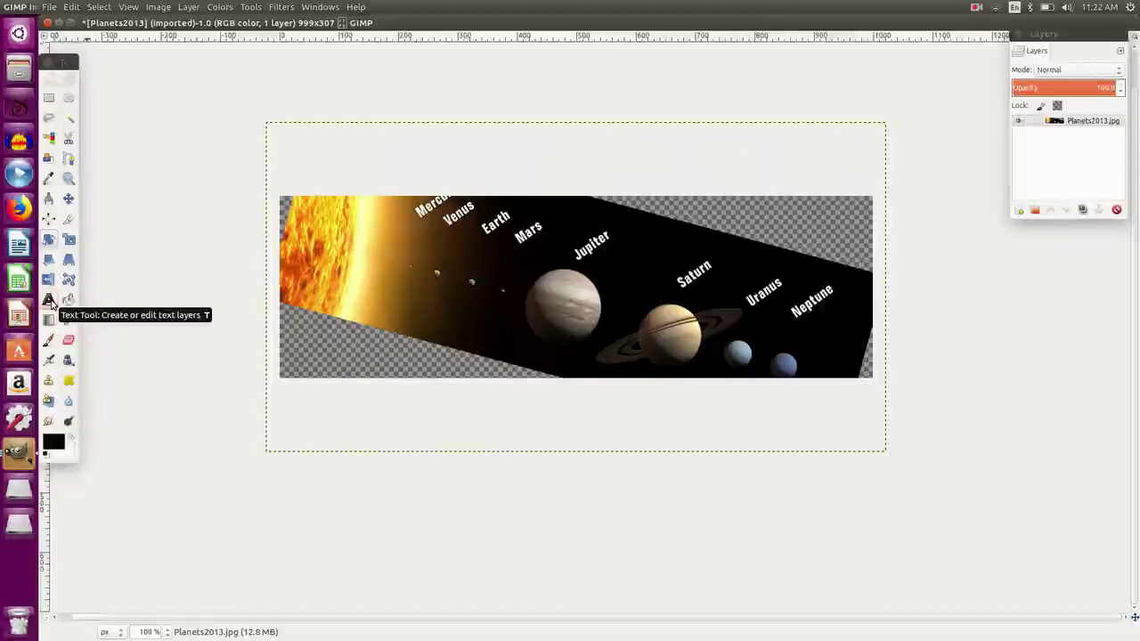
- Set Text tool options to size 28, red colour f60202, and centre justification
double_click(49, 301)
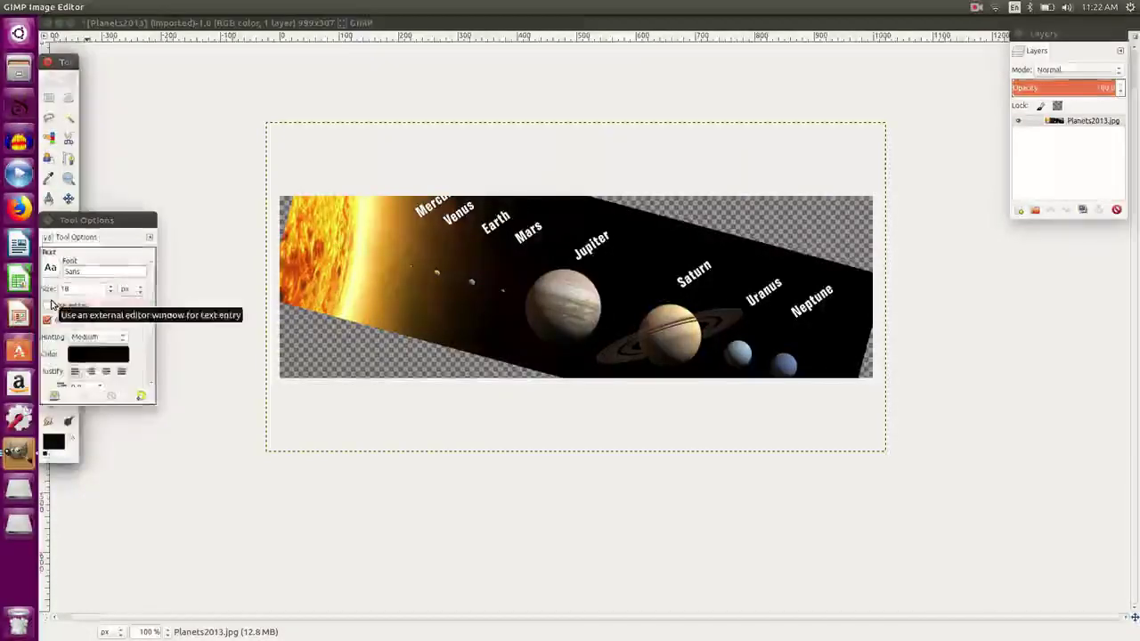
click(84, 223)
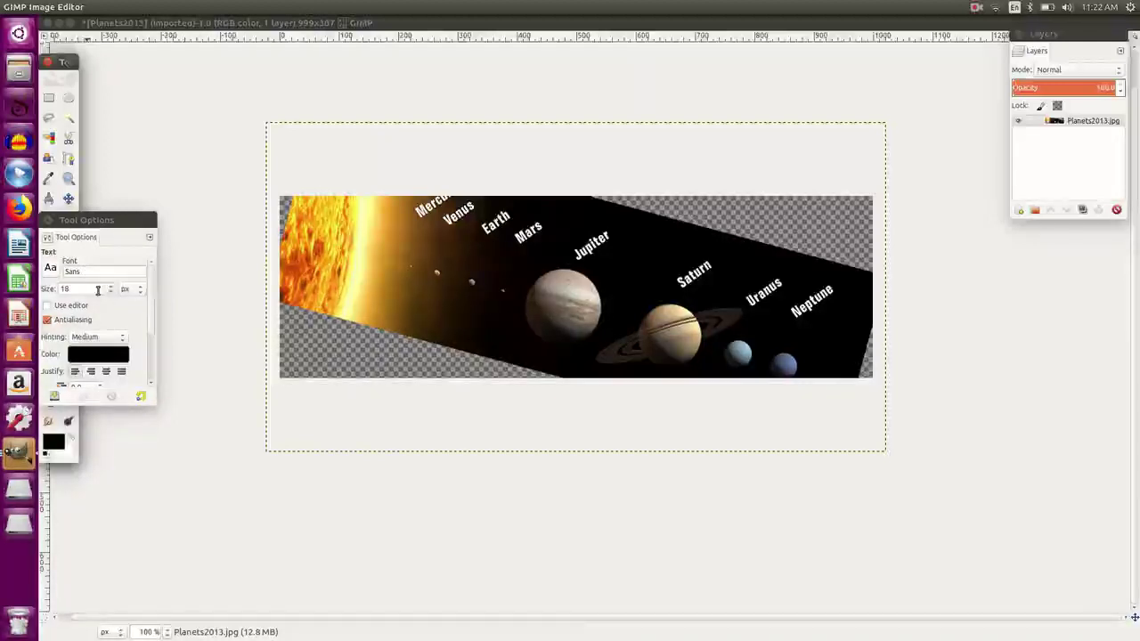
click(98, 290)
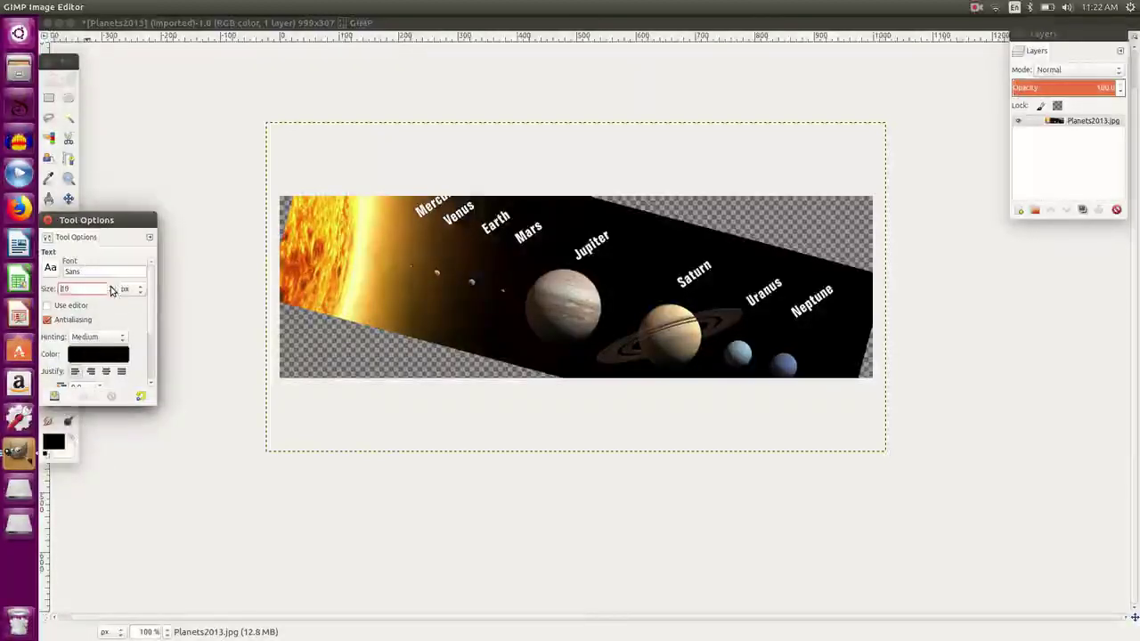
text(28)
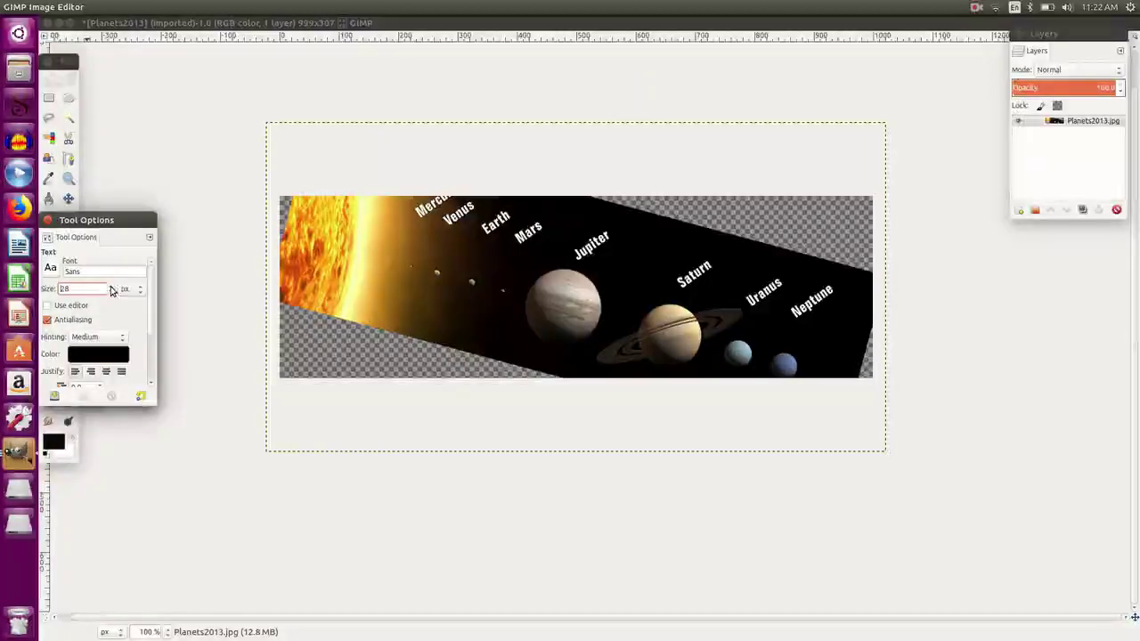
click(119, 356)
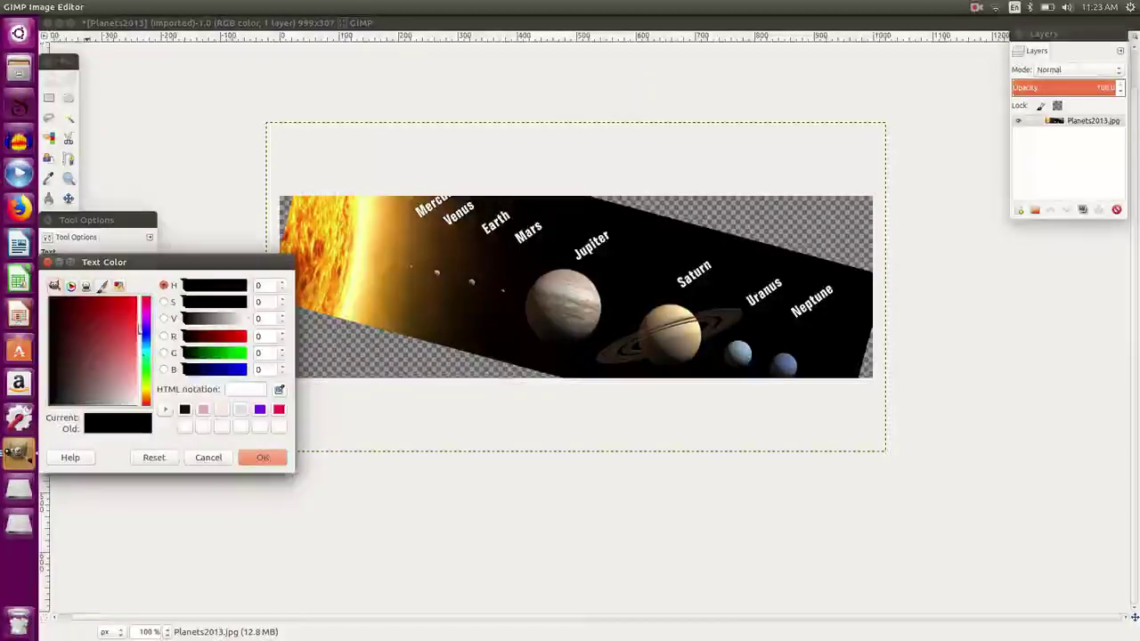
click(135, 303)
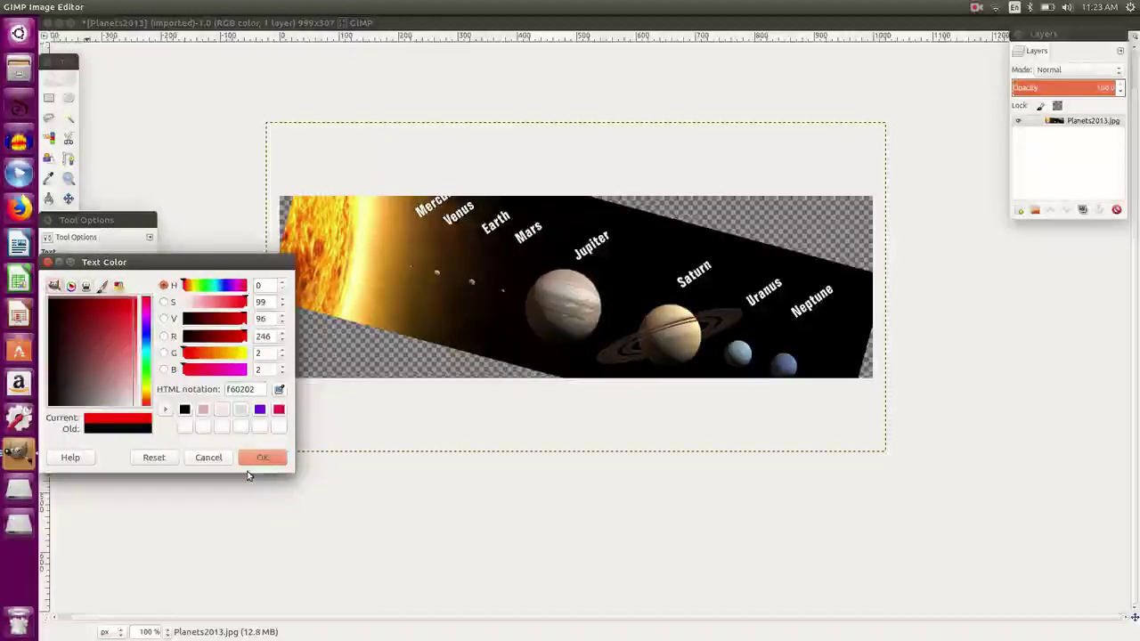
click(261, 460)
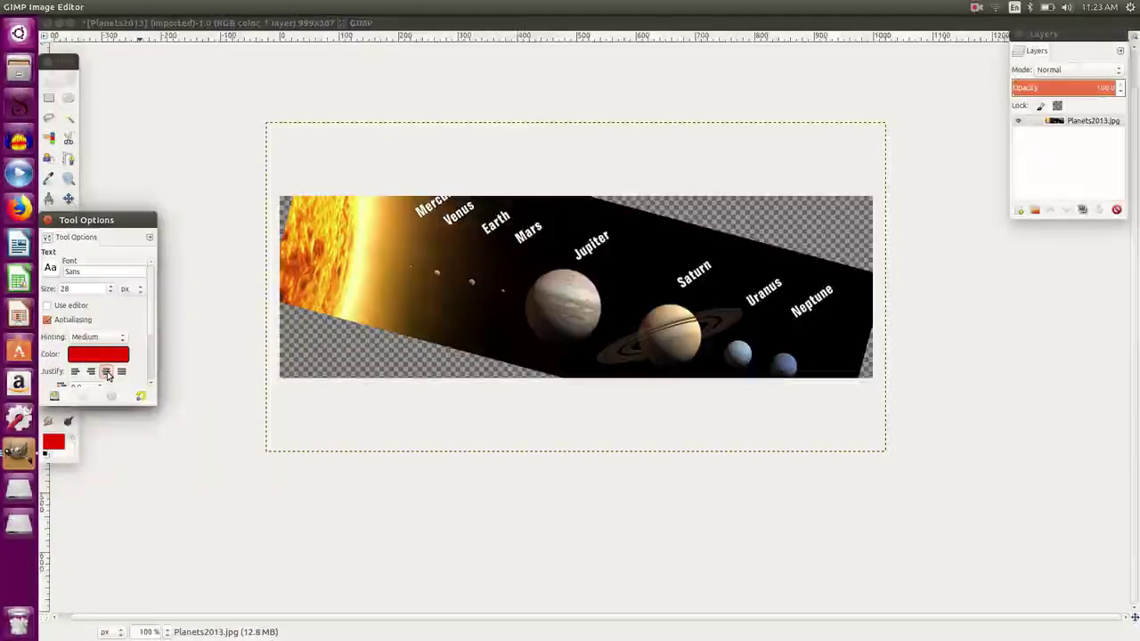
click(107, 373)
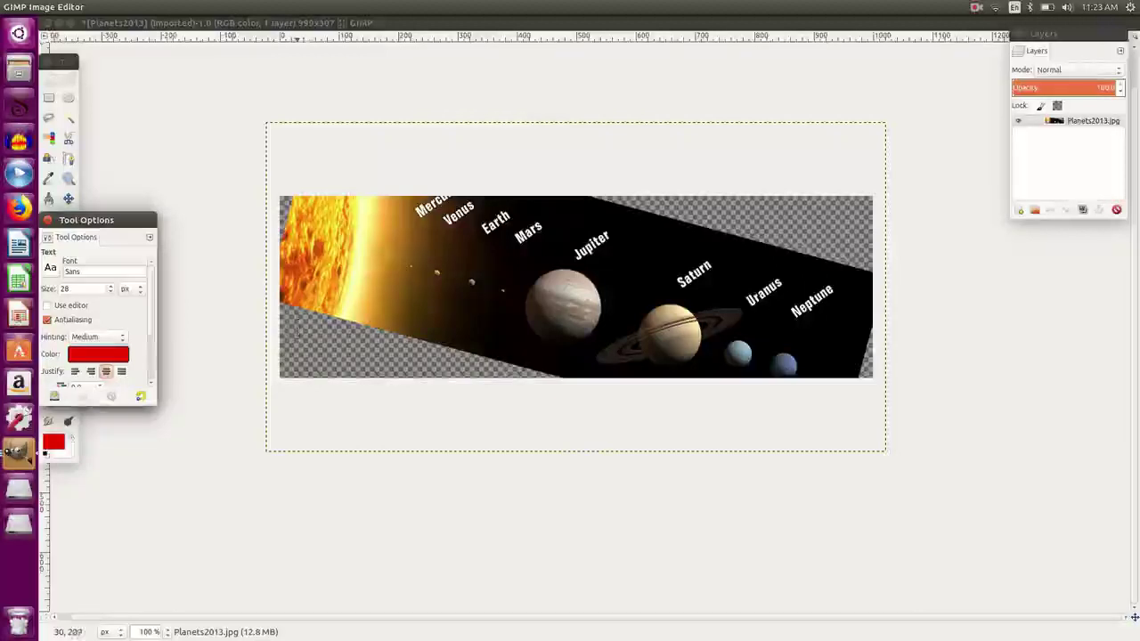
- Draw a text box on the banner's lower left and type 'SOLAR SYSTEM'
click(315, 315)
drag(310, 307, 416, 335)
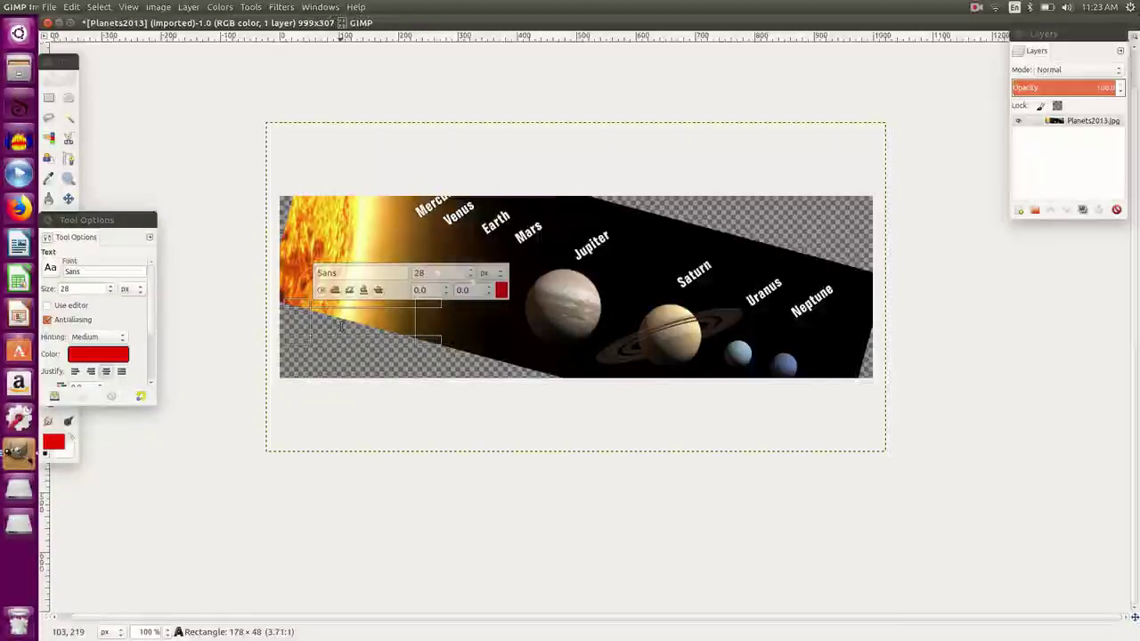
text(S)
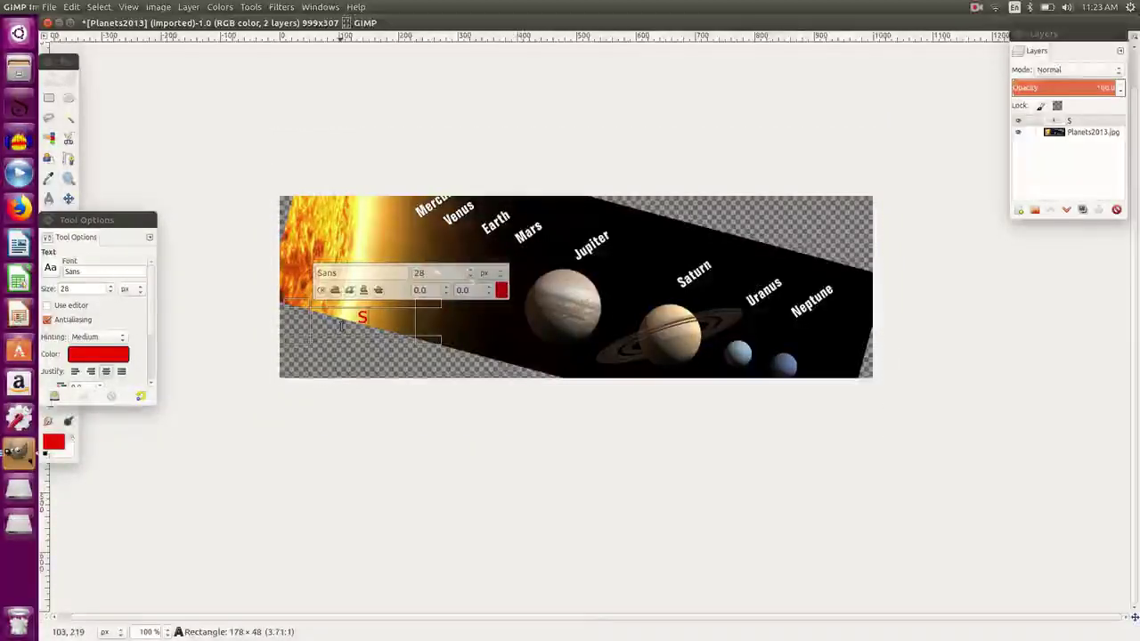
text(OLAR S)
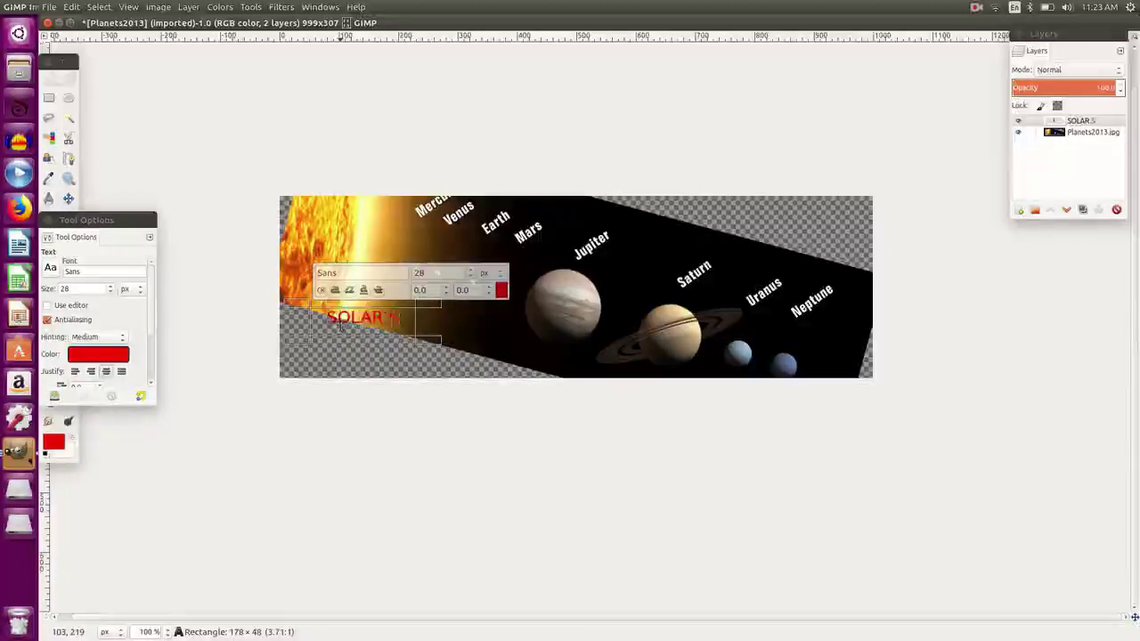
text(YSTEM)
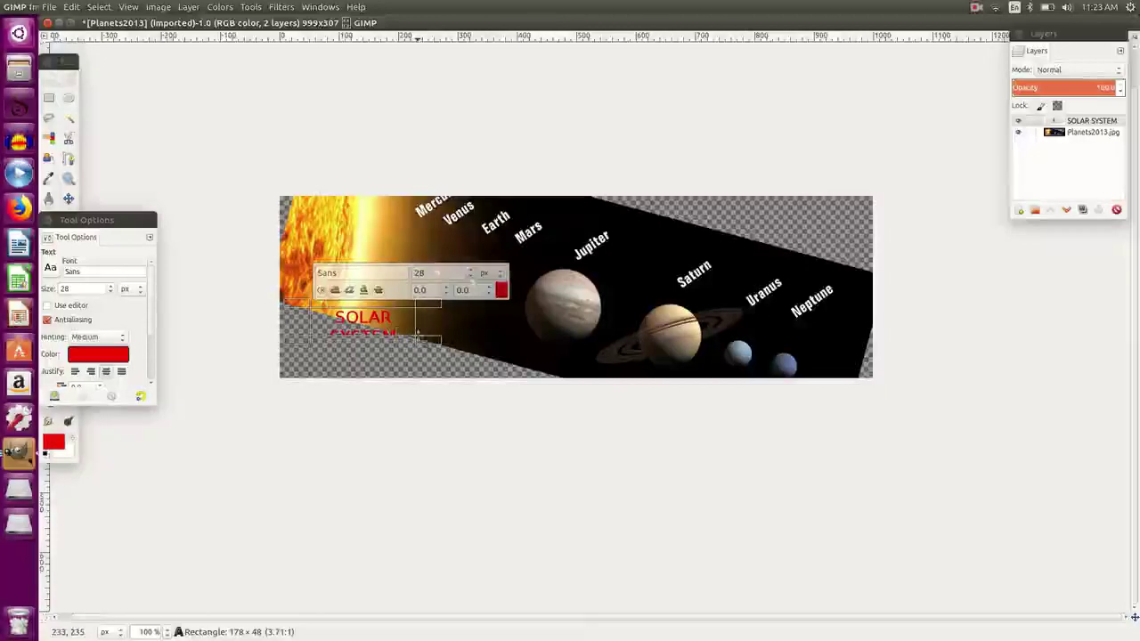
click(421, 430)
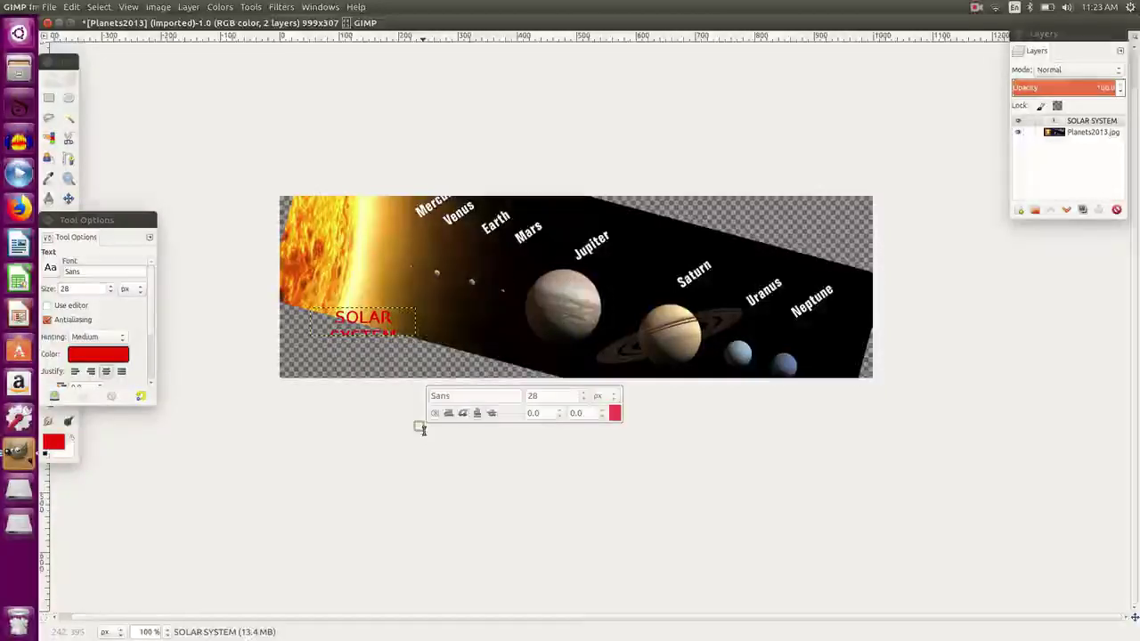
- Close the Tool Options dock, dismiss a stray empty text box, and reselect SOLAR SYSTEM
click(422, 333)
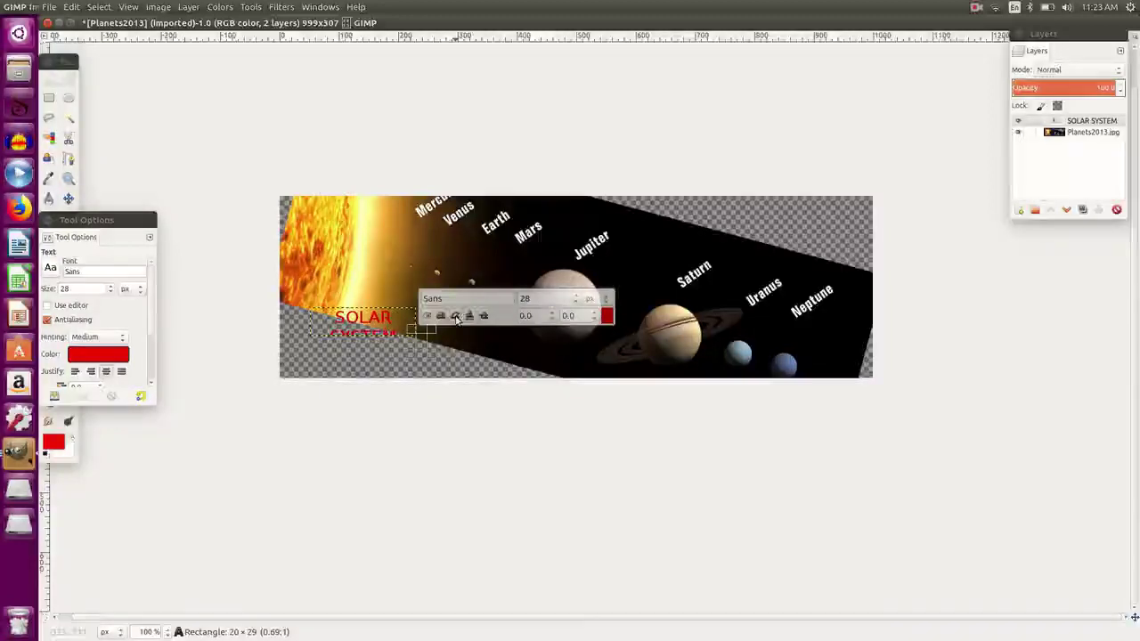
scroll(578, 305, down, 4)
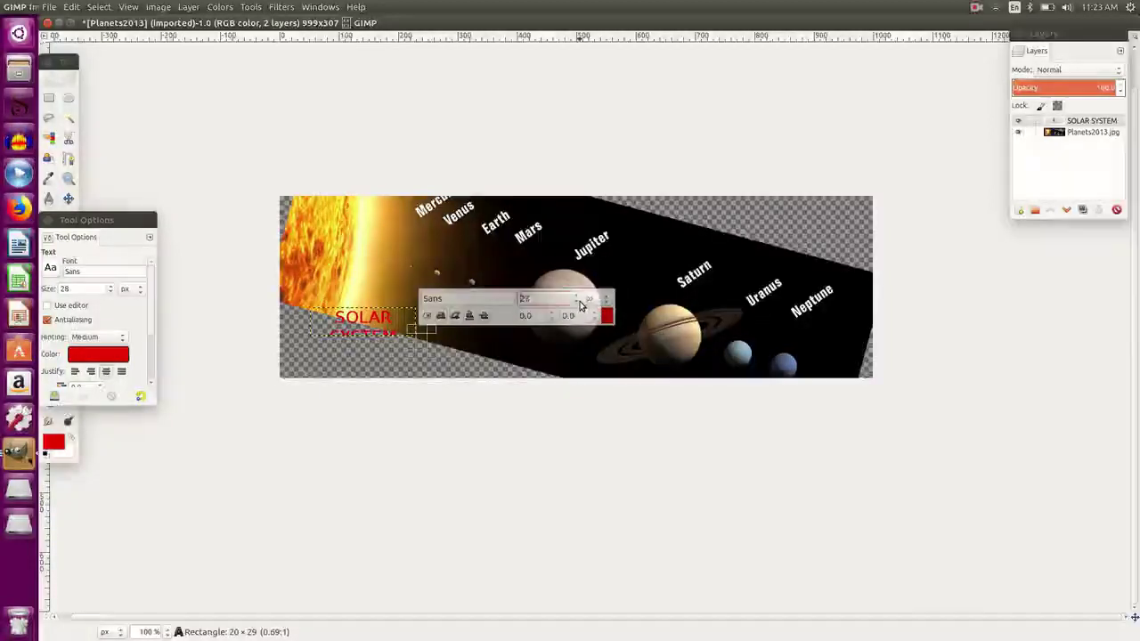
click(481, 395)
click(356, 321)
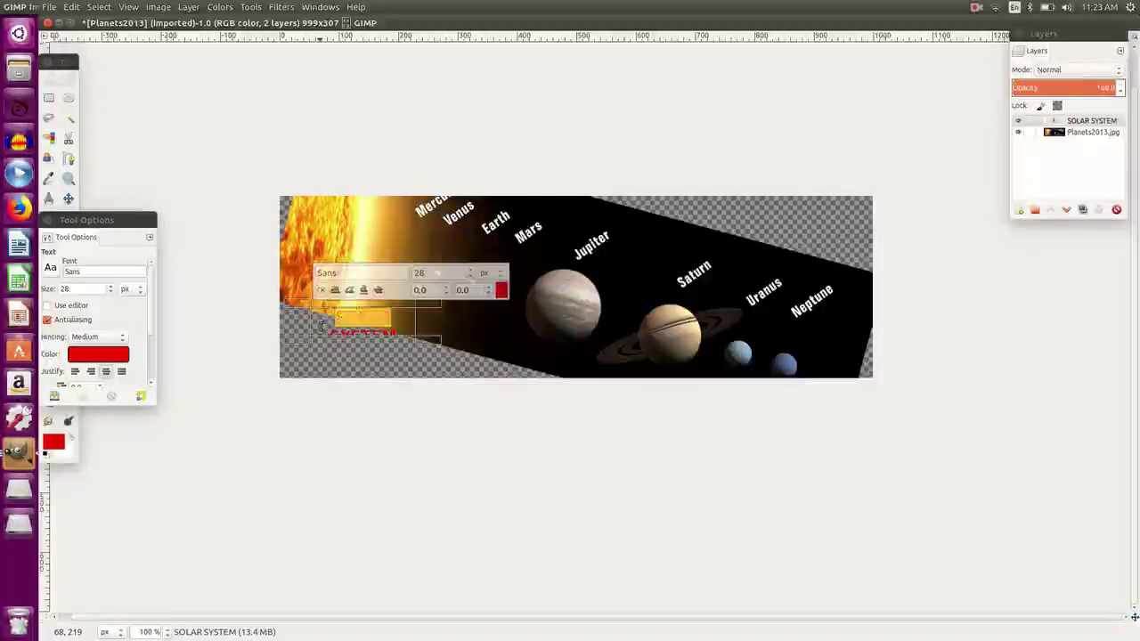
click(354, 393)
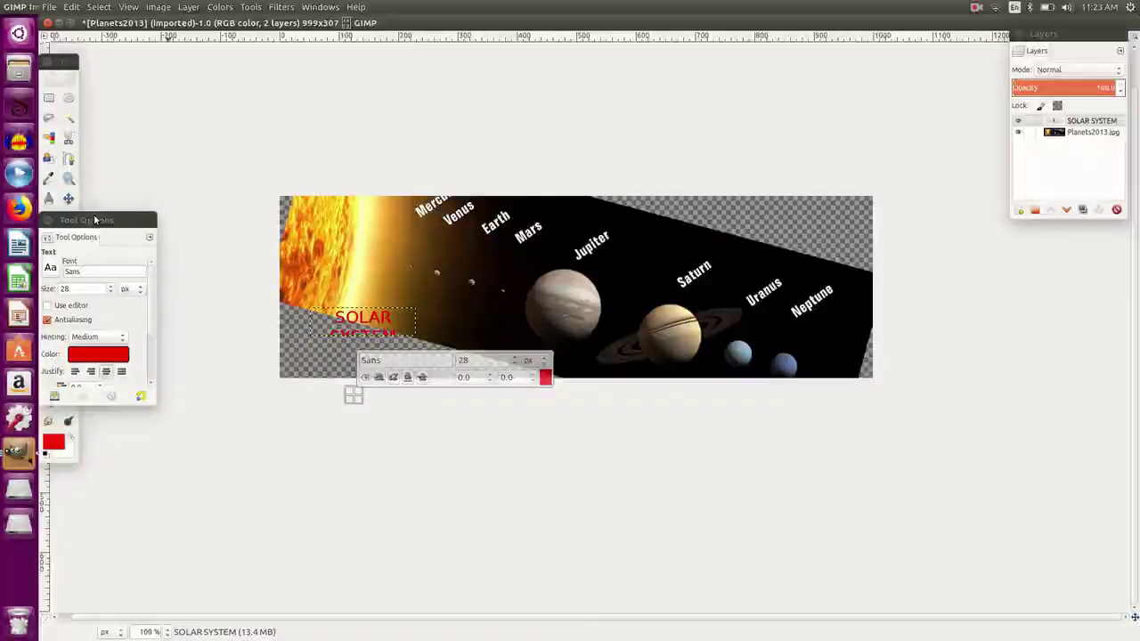
click(47, 221)
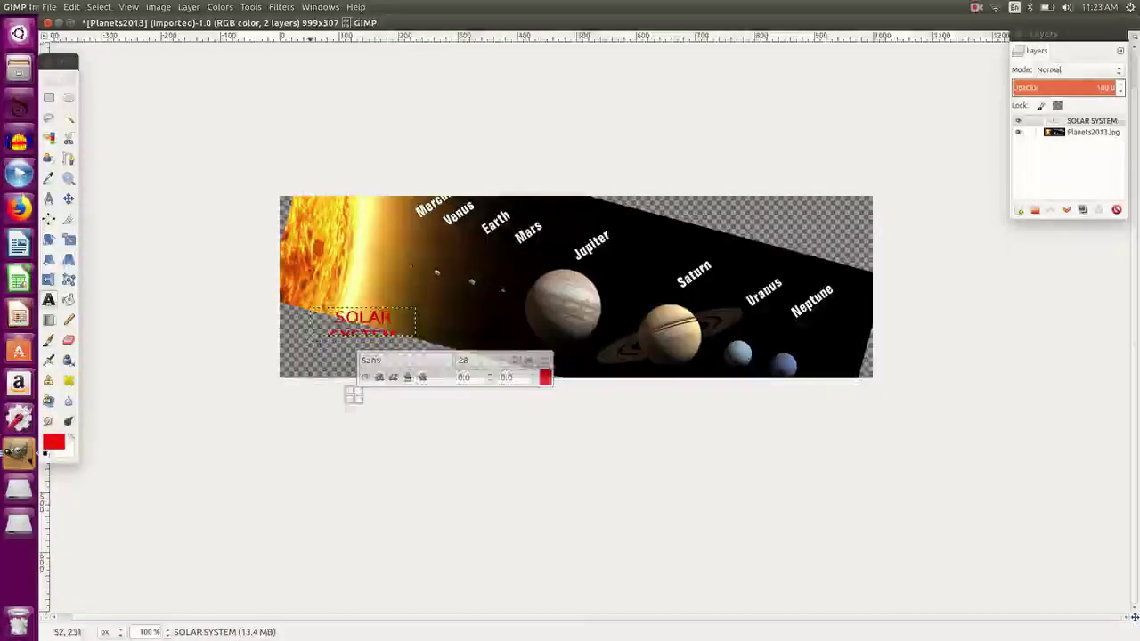
click(305, 333)
click(401, 435)
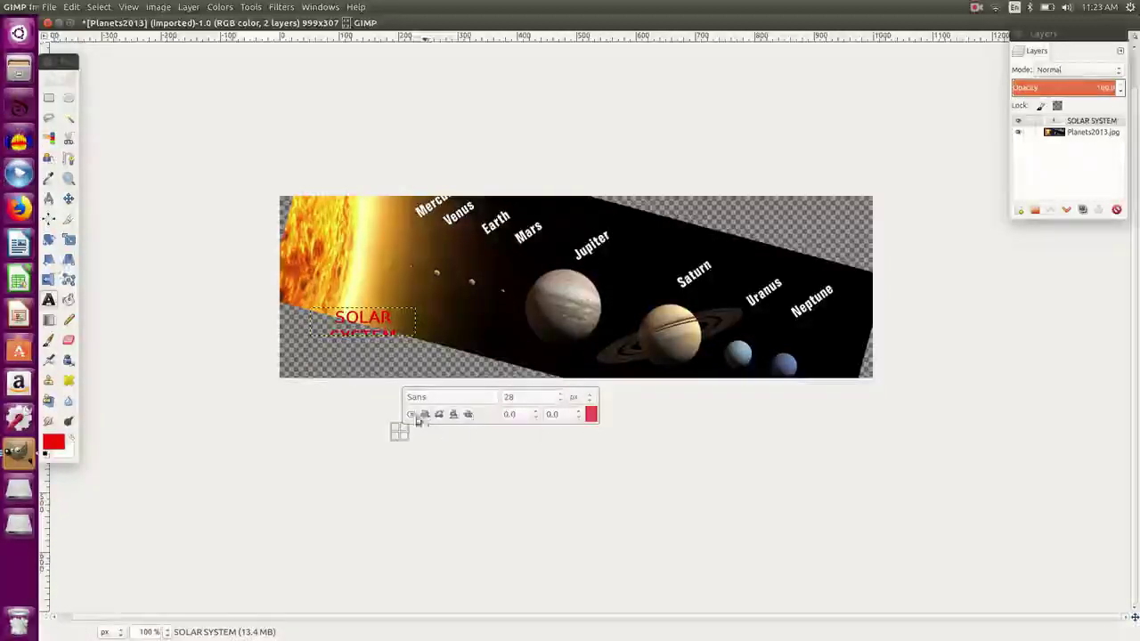
key(Escape)
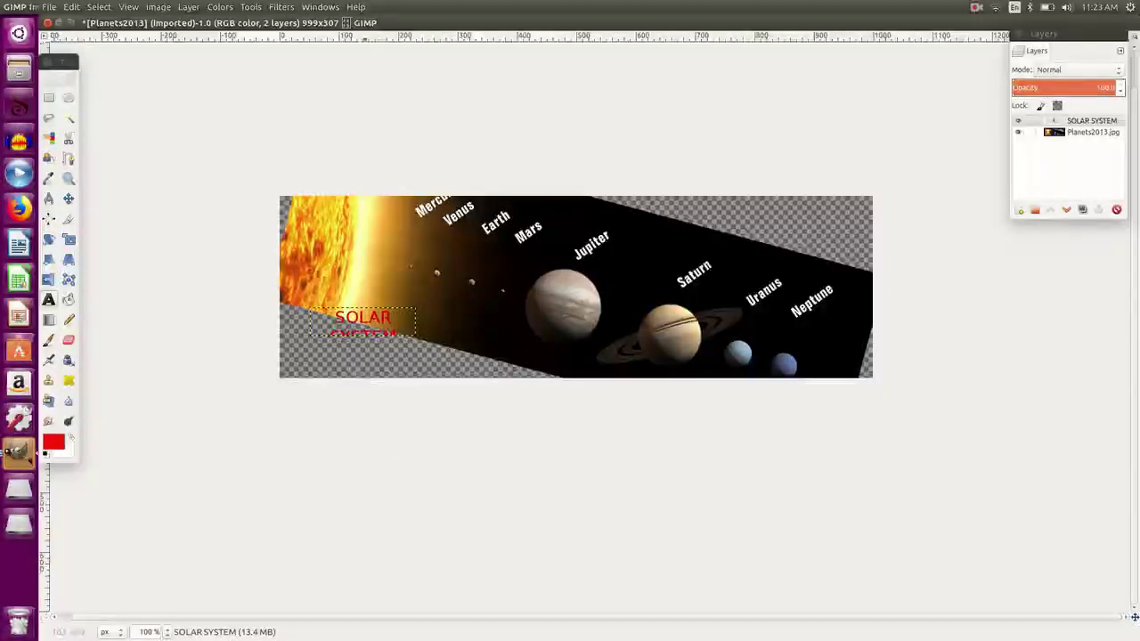
click(395, 327)
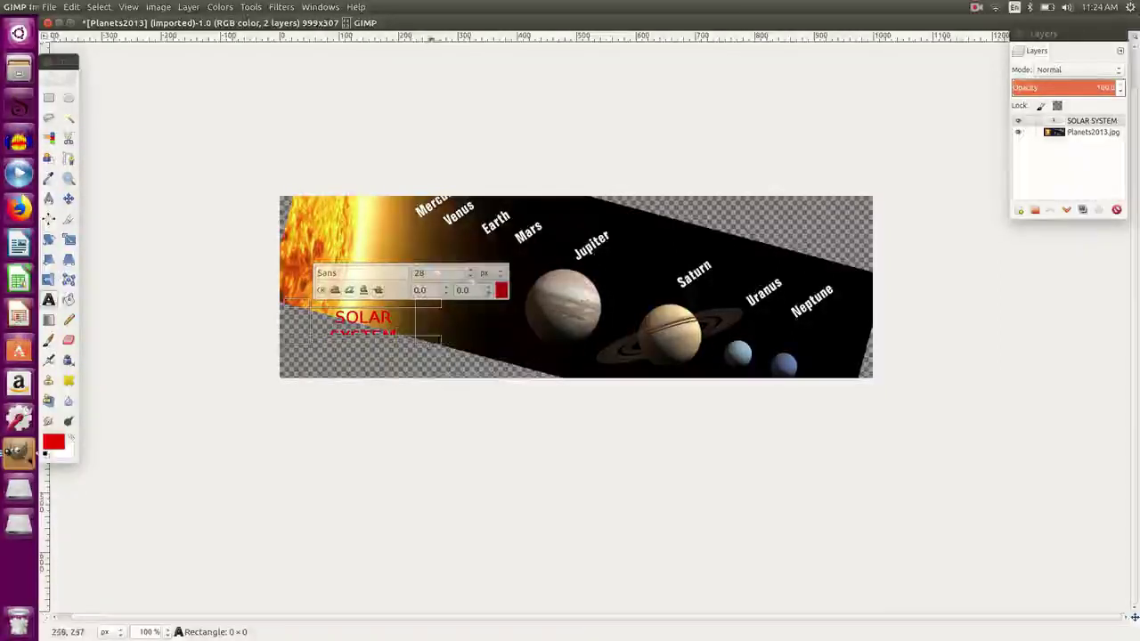
- Drag the text box corner wider so 'SOLAR SYSTEM' fits on one line
drag(412, 337, 440, 356)
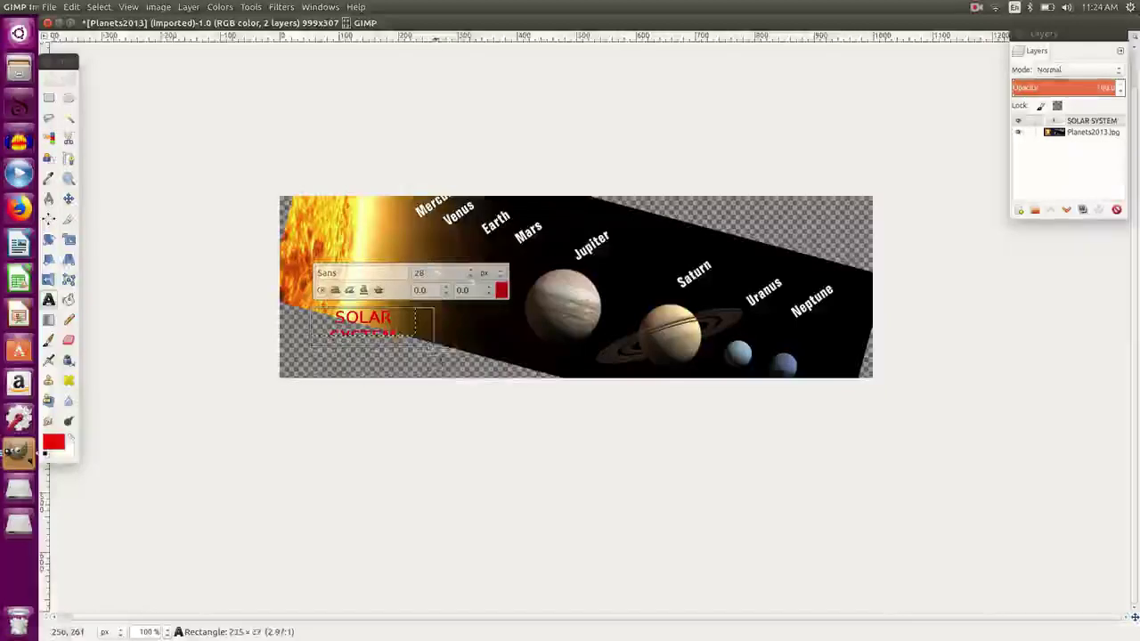
click(479, 456)
key(Escape)
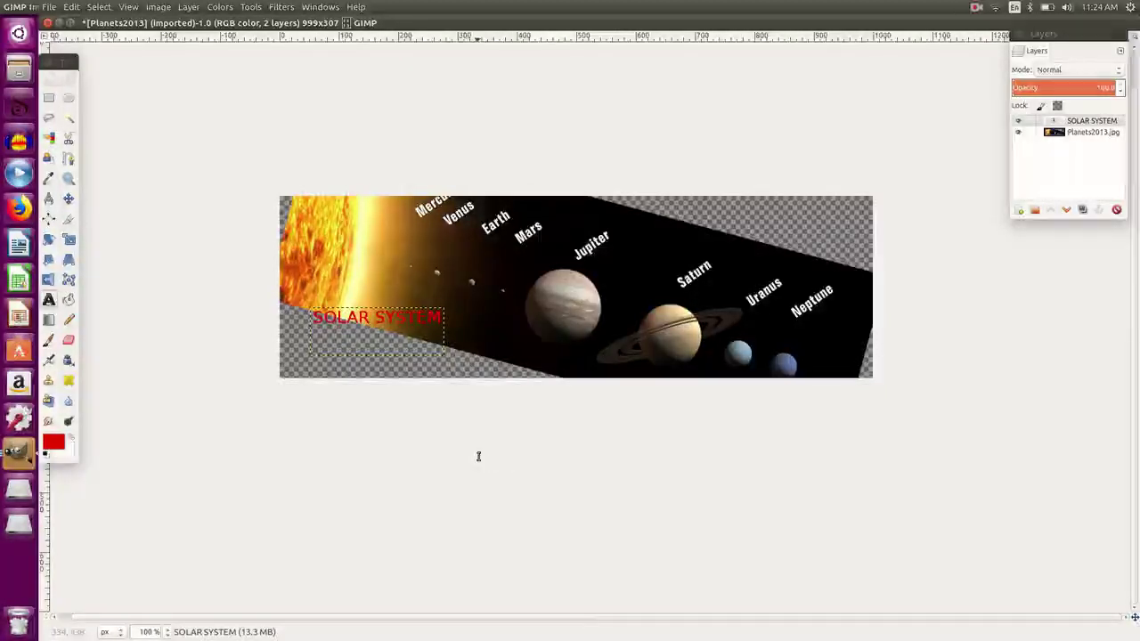